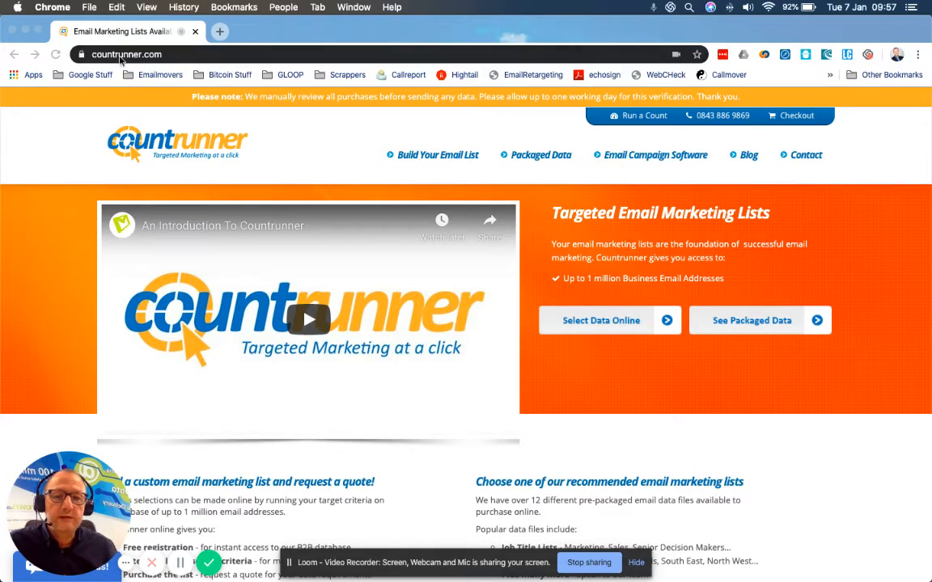
Step: Open the Run a Count page and start creating a new login
{"action": "left_click", "coordinate": [645, 120]}
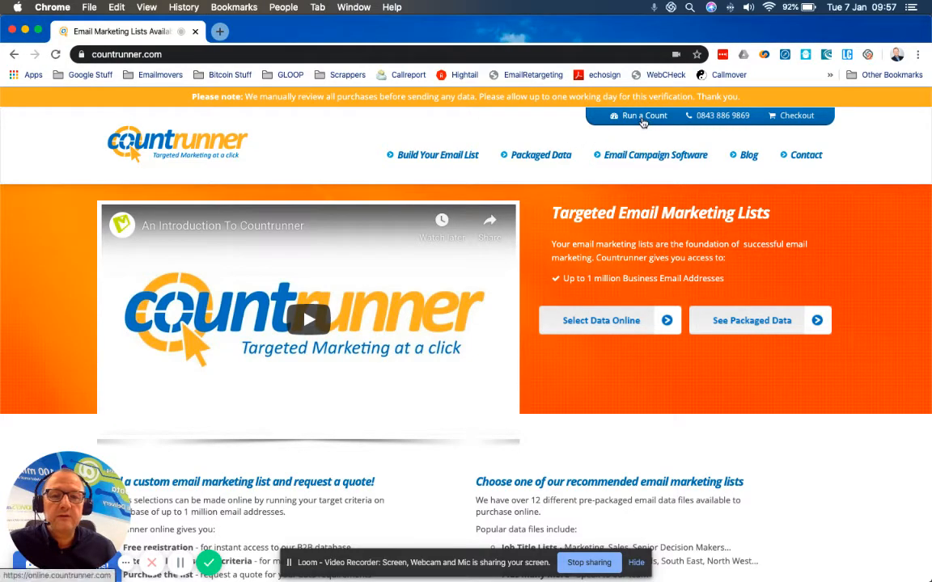
{"action": "left_click", "coordinate": [643, 119]}
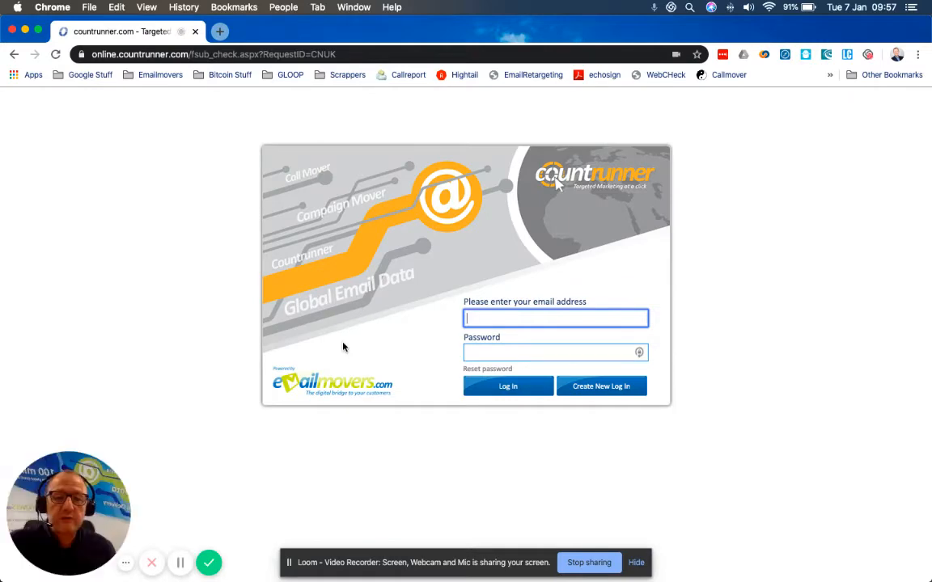
{"action": "left_click", "coordinate": [600, 387]}
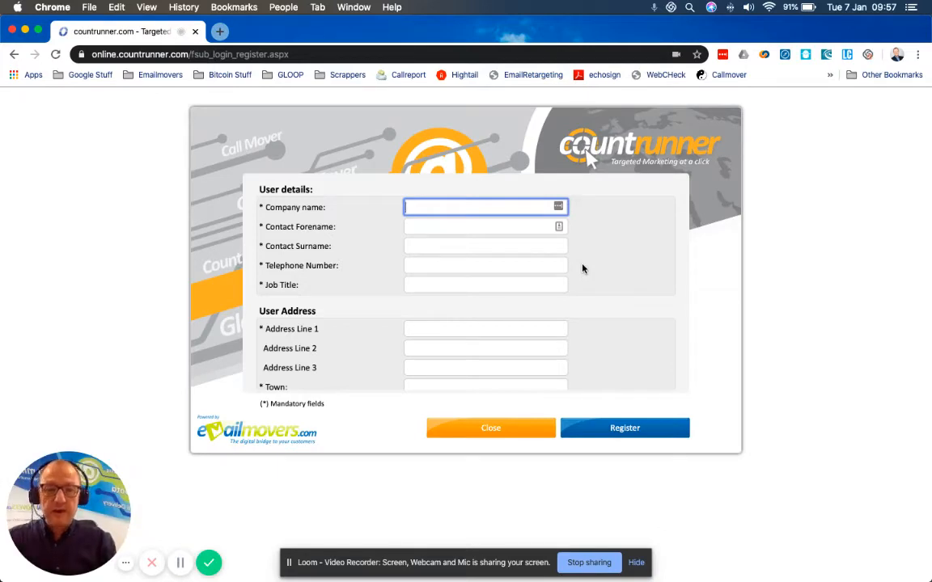
Step: Fill in the registration form with the saved company, contact and address details for Emailmovers Limited
{"action": "type", "text": "D"}
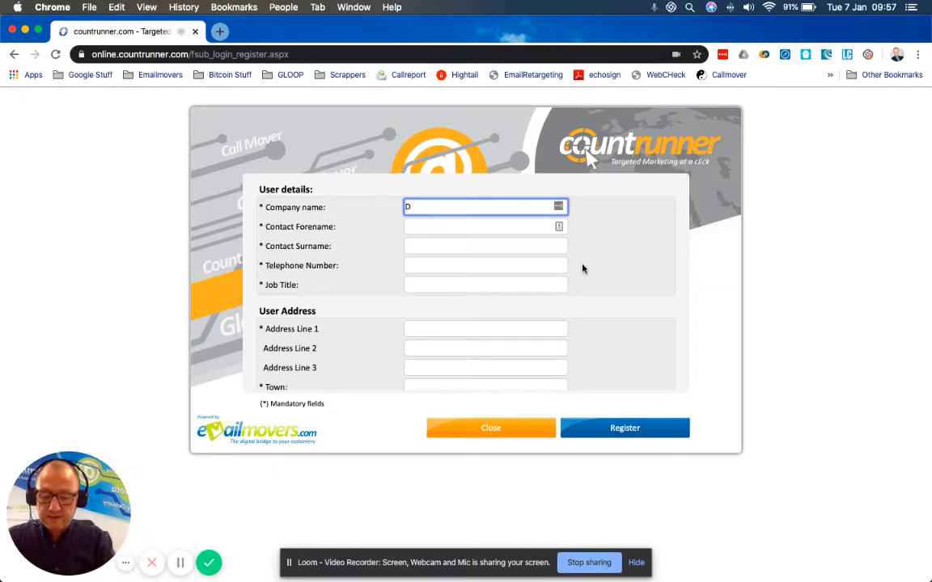
{"action": "key", "text": "BackSpace"}
{"action": "type", "text": "Emailmovers"}
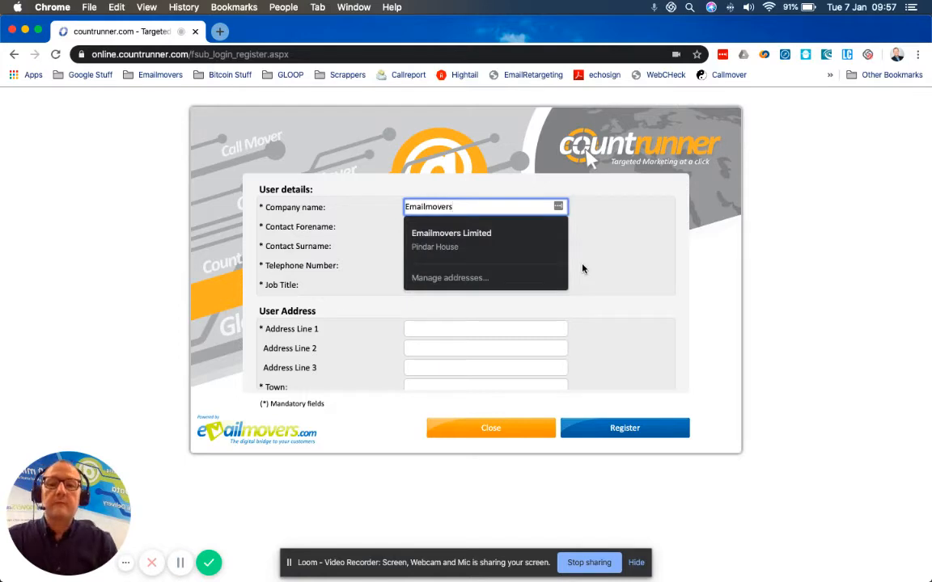
{"action": "key", "text": "Down"}
{"action": "key", "text": "Tab"}
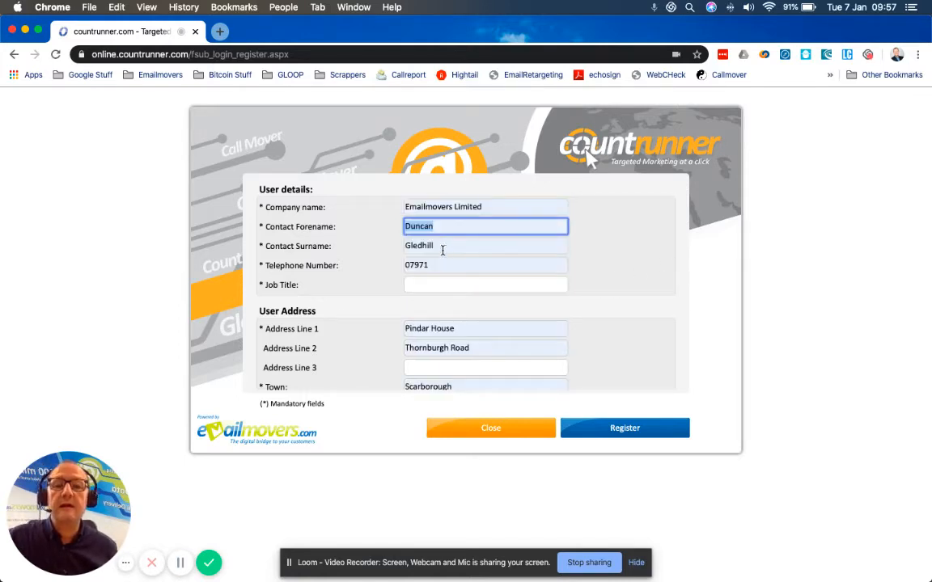
Step: Replace the telephone number with the contact's full number and enter Director as the job title
{"action": "double_click", "coordinate": [437, 265]}
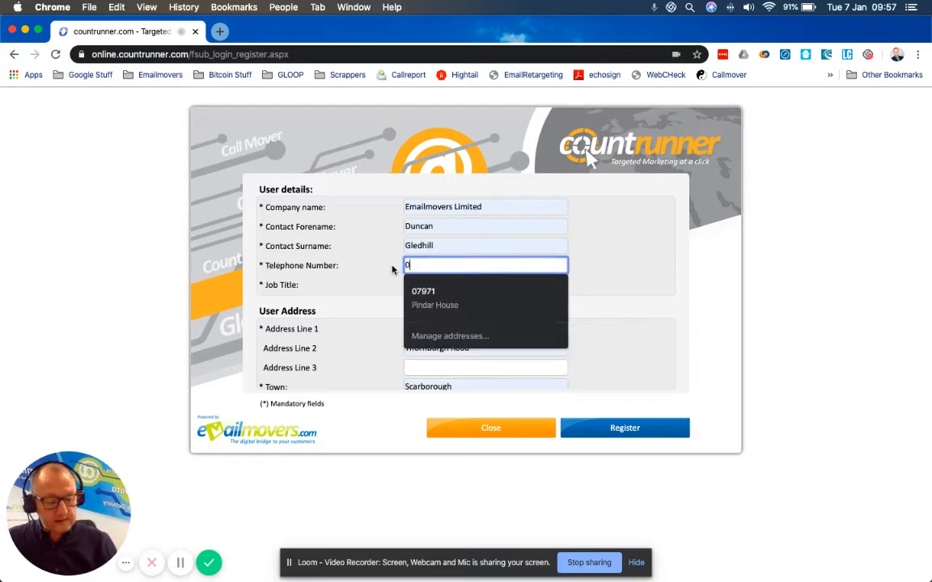
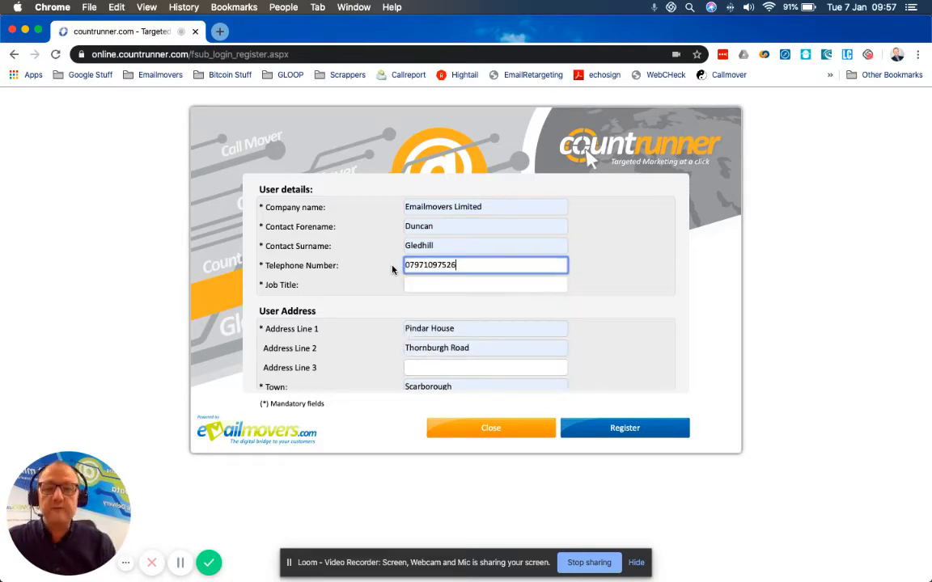
{"action": "key", "text": "Tab"}
{"action": "type", "text": "Director"}
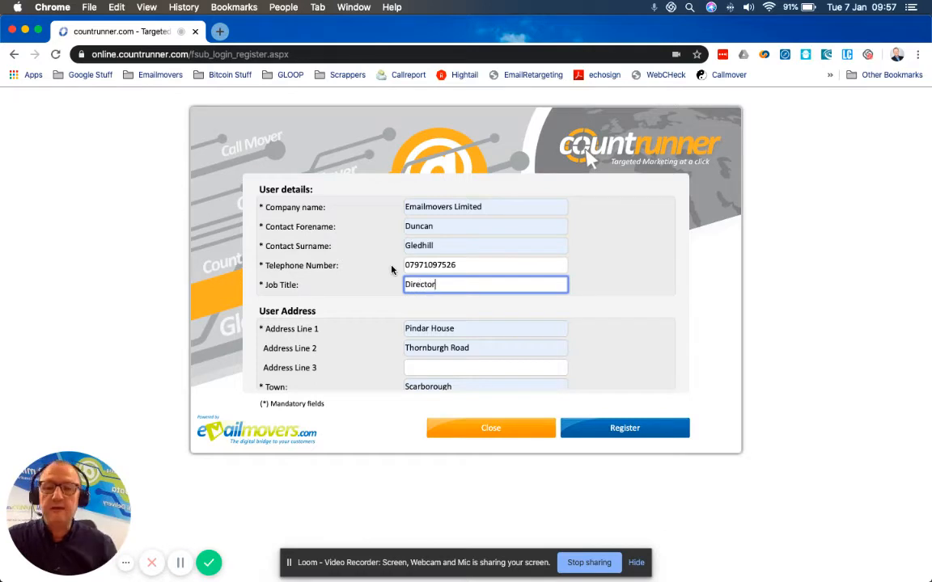
{"action": "key", "text": "Tab"}
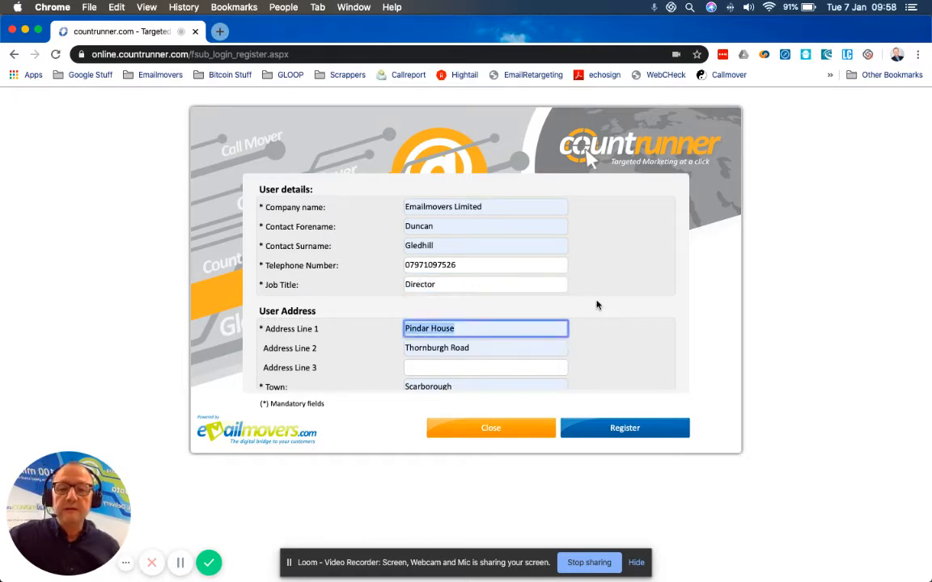
Step: Replace the account's email address with the contact's e-mail and copy it into the confirmation field
{"action": "scroll", "coordinate": [638, 310], "scroll_direction": "down", "scroll_amount": 3}
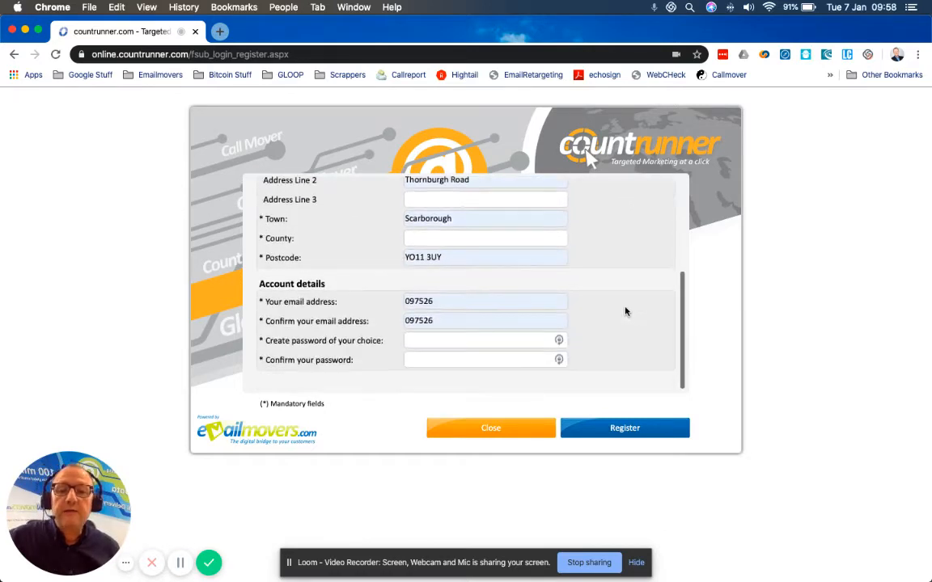
{"action": "left_click_drag", "start_coordinate": [443, 304], "coordinate": [402, 304]}
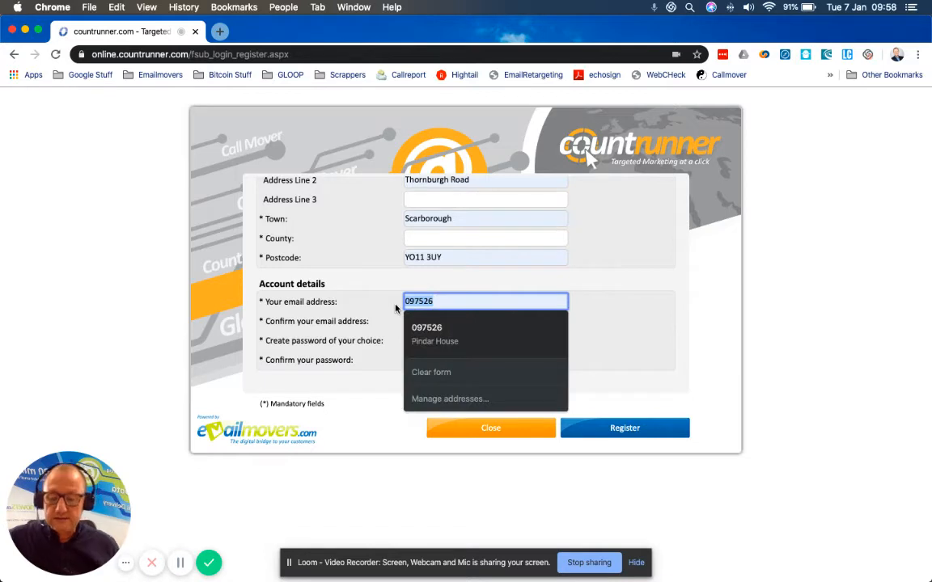
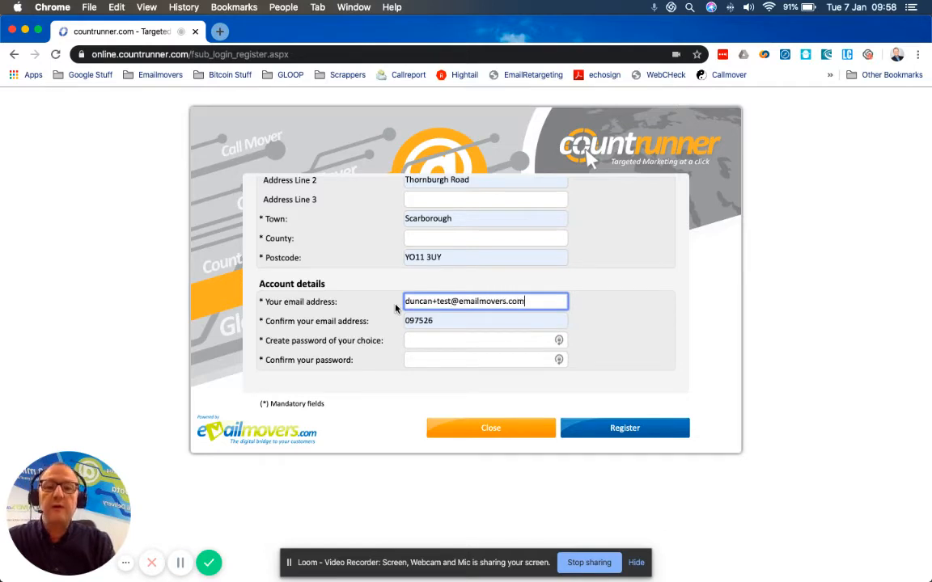
{"action": "key", "text": "super+a"}
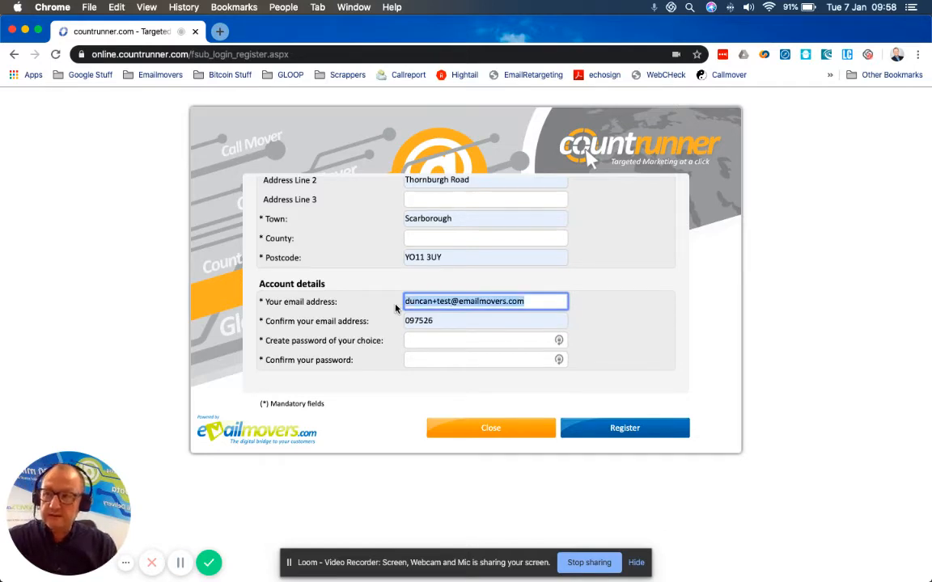
{"action": "key", "text": "super+c"}
{"action": "key", "text": "Tab"}
{"action": "key", "text": "super+v"}
{"action": "key", "text": "Tab"}
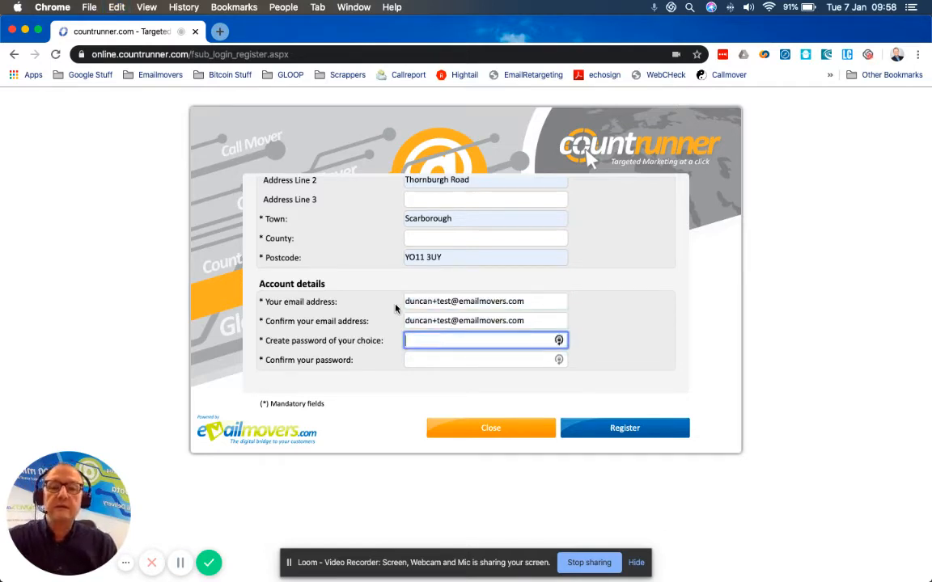
Step: Enter and confirm the account password, then submit the registration
{"action": "type", "text": "********"}
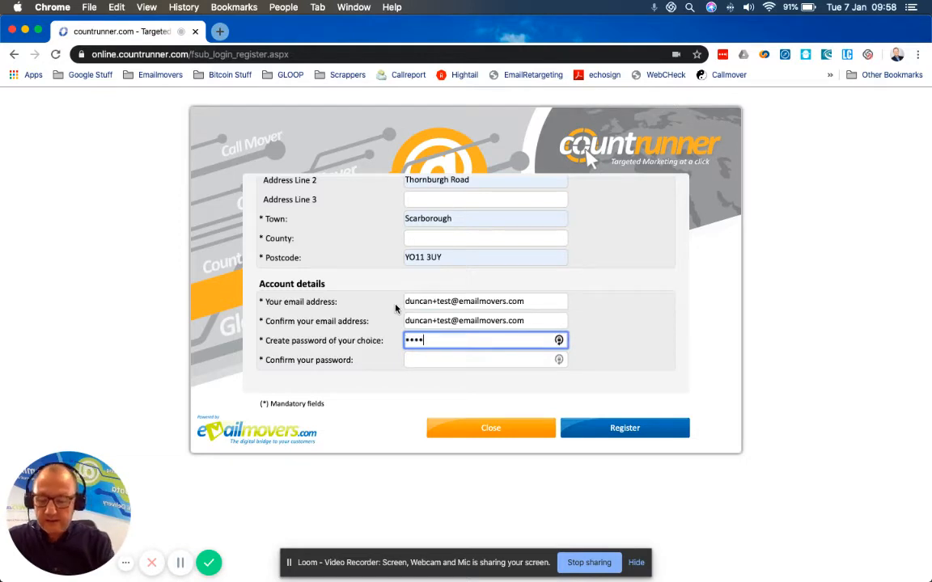
{"action": "key", "text": "Tab"}
{"action": "type", "text": "********"}
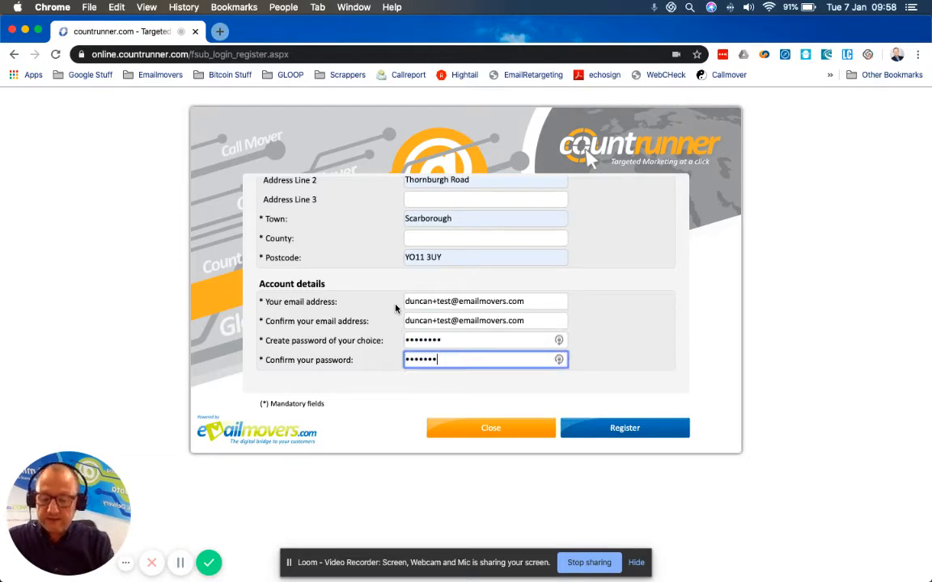
{"action": "left_click", "coordinate": [645, 429]}
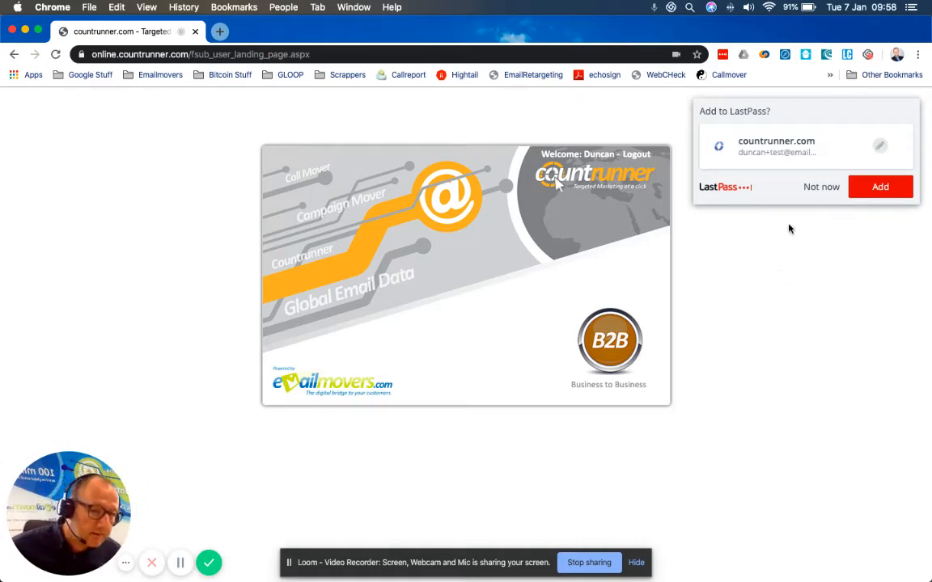
Step: Save the new login to LastPass and open the Business to Business data selection
{"action": "left_click", "coordinate": [880, 186]}
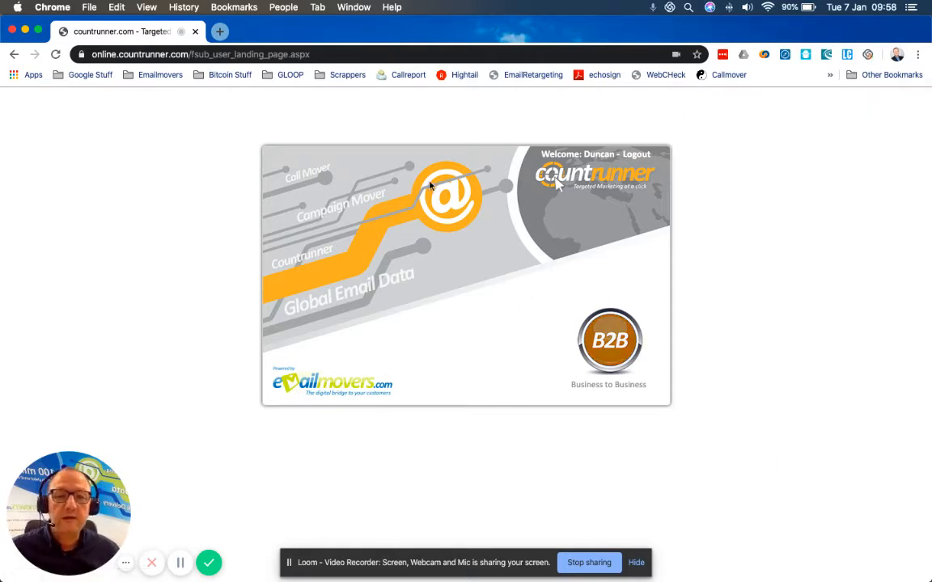
{"action": "left_click", "coordinate": [610, 353]}
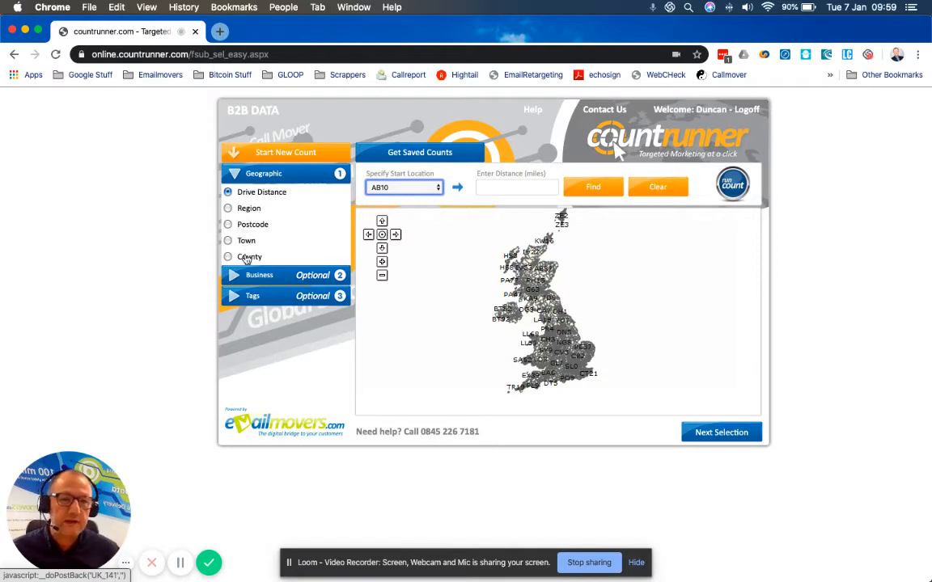
Step: Find the postcode areas within a 30-mile drive distance of start location YO18
{"action": "left_click", "coordinate": [414, 188]}
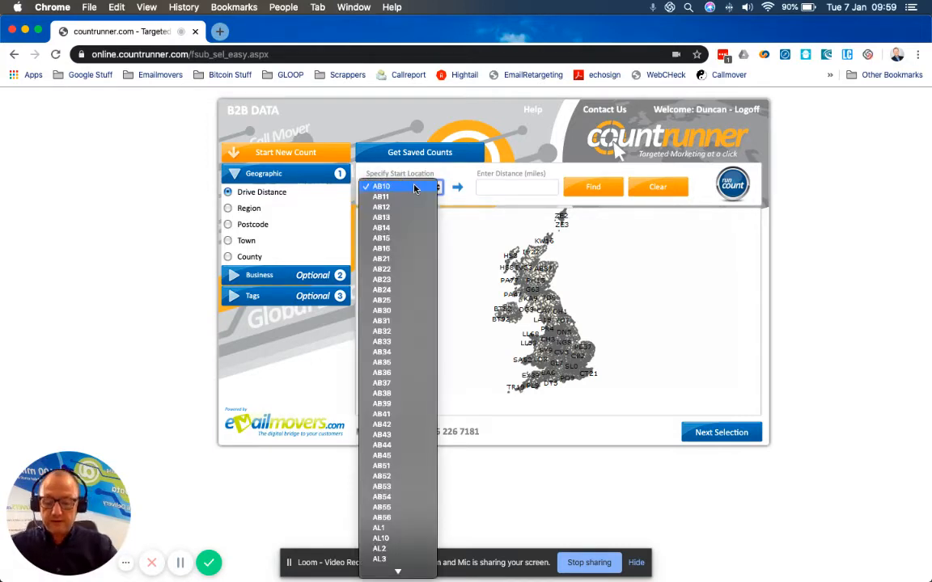
{"action": "key", "text": "y"}
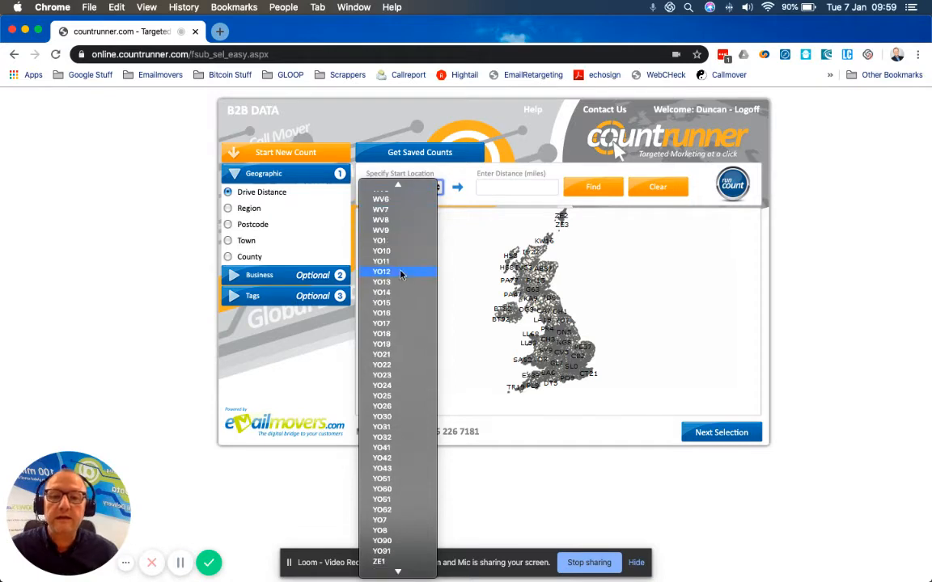
{"action": "left_click", "coordinate": [439, 302]}
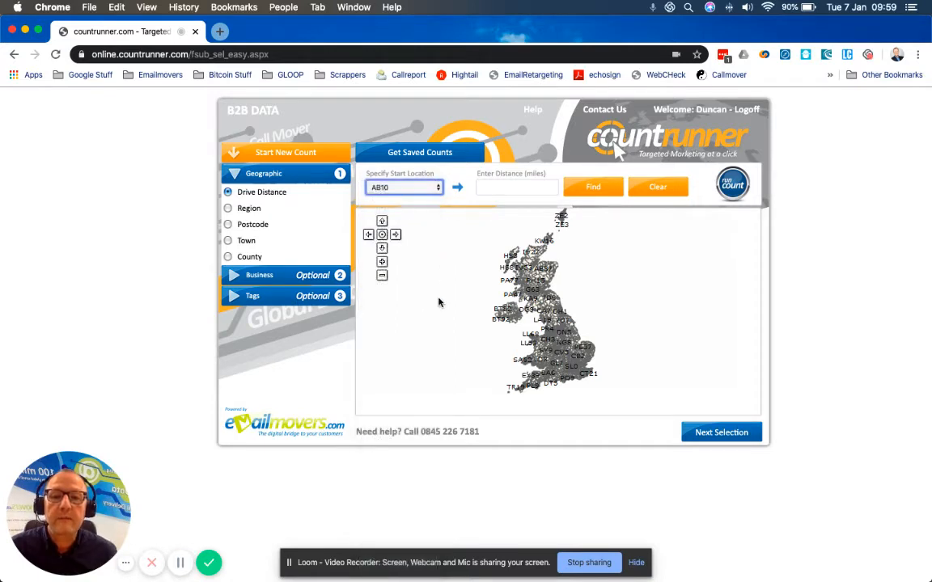
{"action": "left_click", "coordinate": [498, 187]}
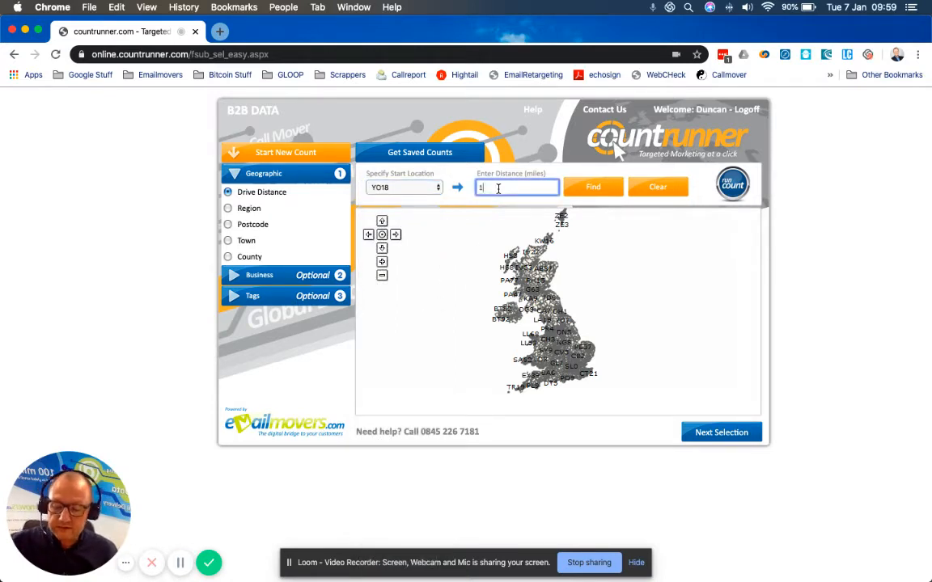
{"action": "type", "text": "30"}
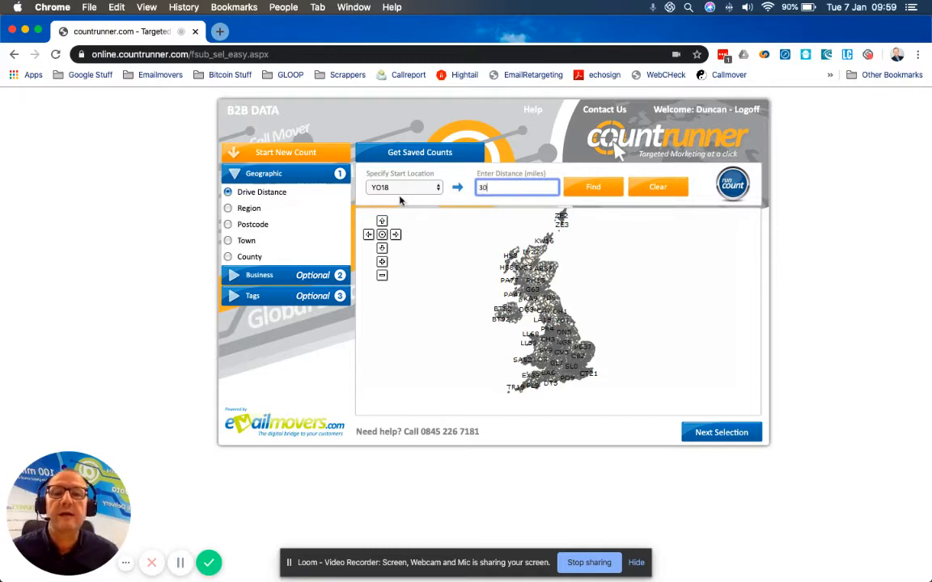
{"action": "left_click", "coordinate": [593, 188]}
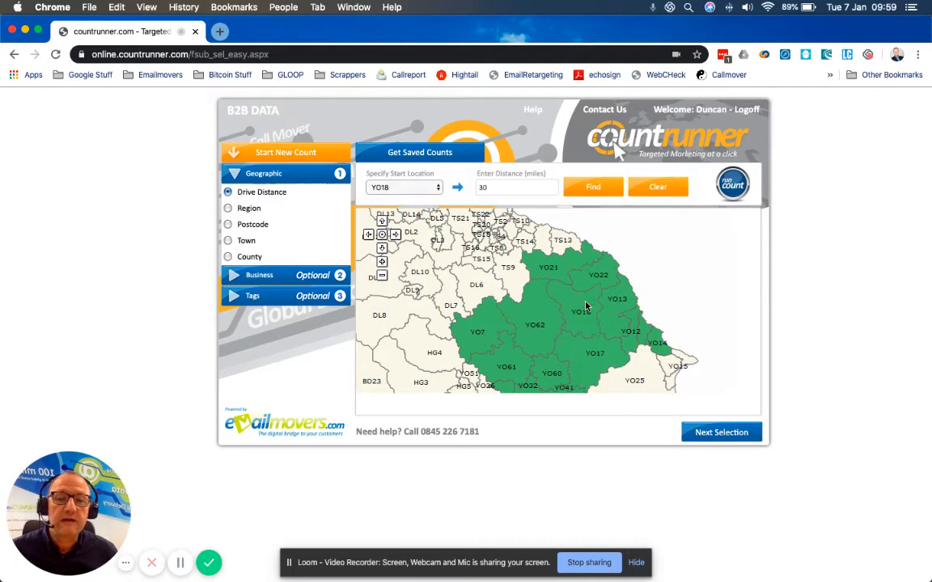
Step: Widen the drive distance to 60 miles and recalculate the selected area
{"action": "left_click", "coordinate": [500, 186]}
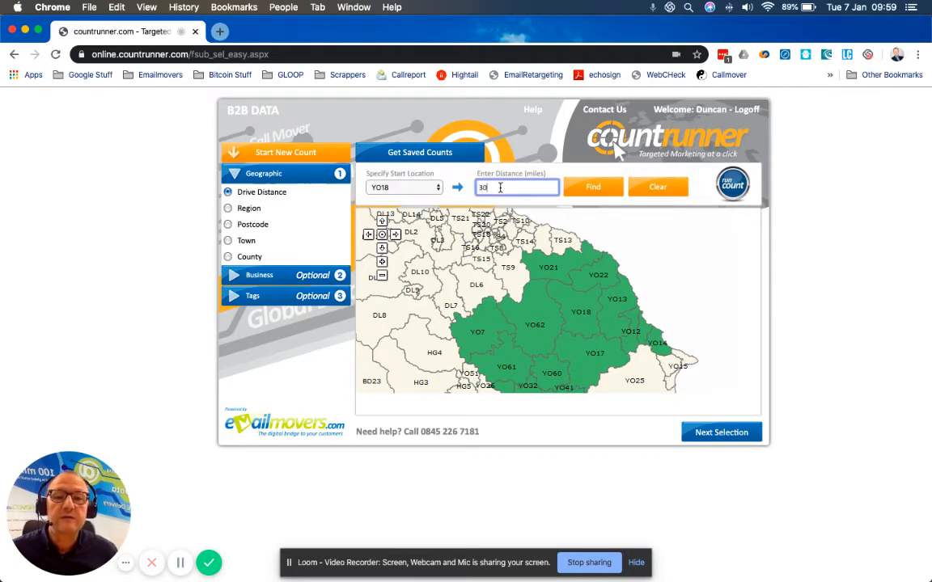
{"action": "type", "text": "60"}
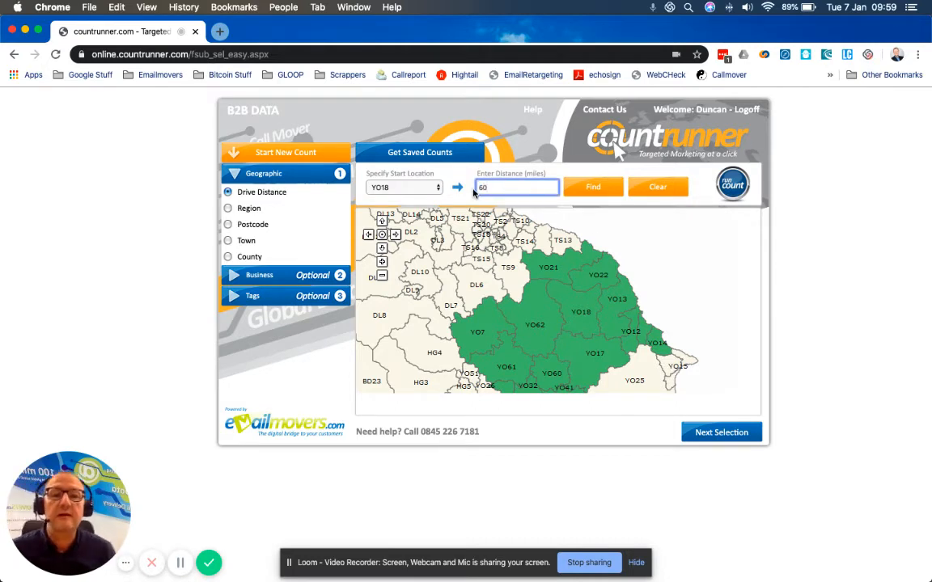
{"action": "left_click", "coordinate": [593, 188]}
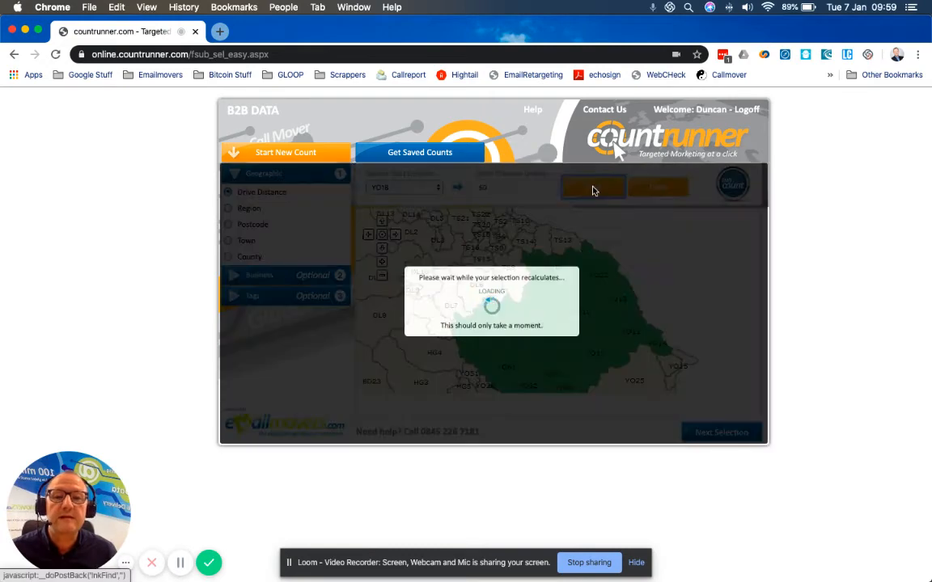
{"action": "left_click", "coordinate": [594, 190]}
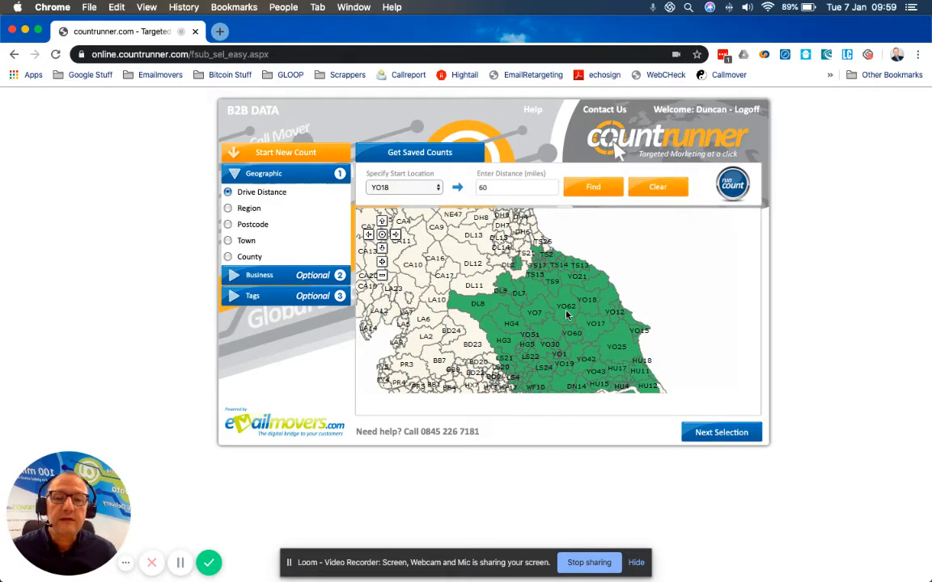
Step: Continue to the business criteria and limit the job roles to Senior Decision Maker, Marketing Management and Sales Management
{"action": "left_click", "coordinate": [733, 436]}
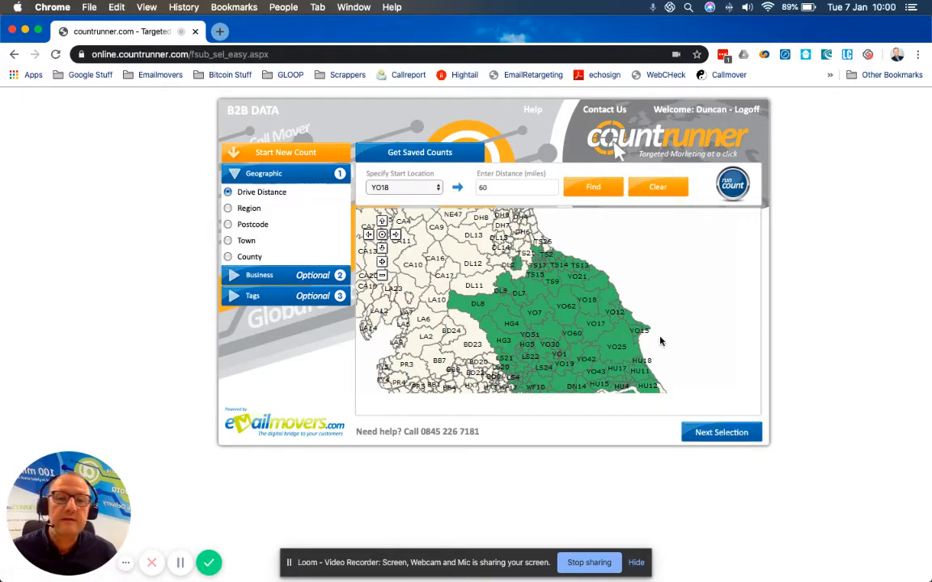
{"action": "left_click", "coordinate": [728, 437]}
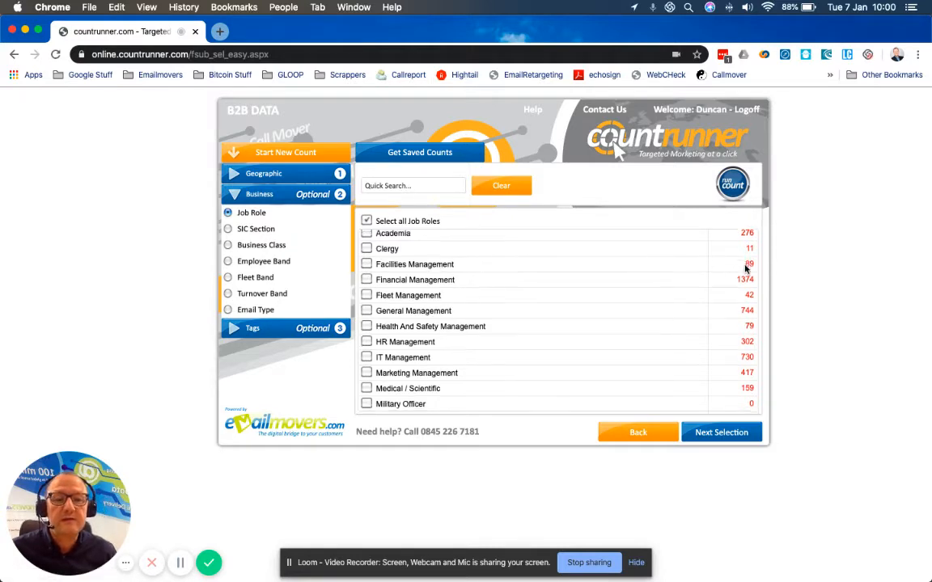
{"action": "scroll", "coordinate": [744, 271], "scroll_direction": "down", "scroll_amount": 2}
{"action": "scroll", "coordinate": [744, 287], "scroll_direction": "down", "scroll_amount": 5}
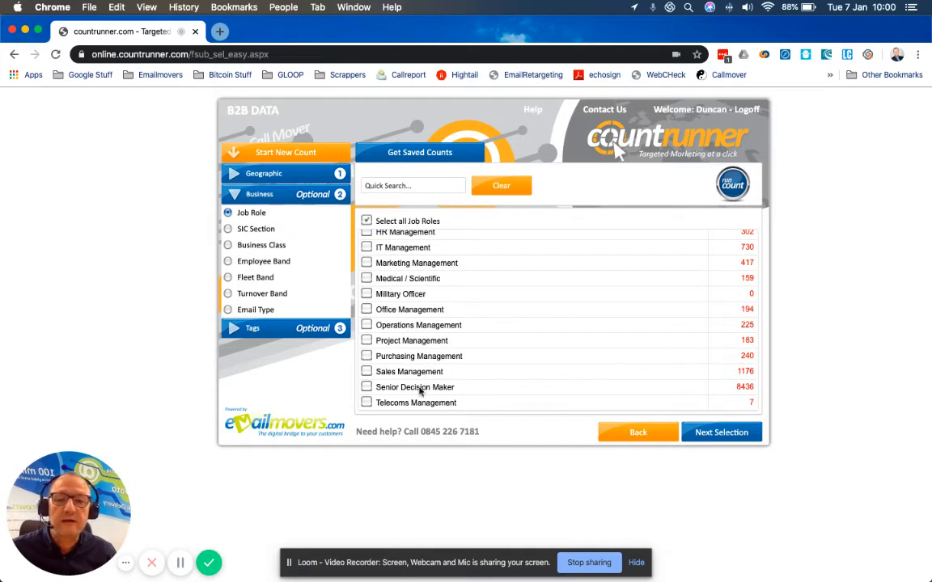
{"action": "left_click", "coordinate": [367, 387]}
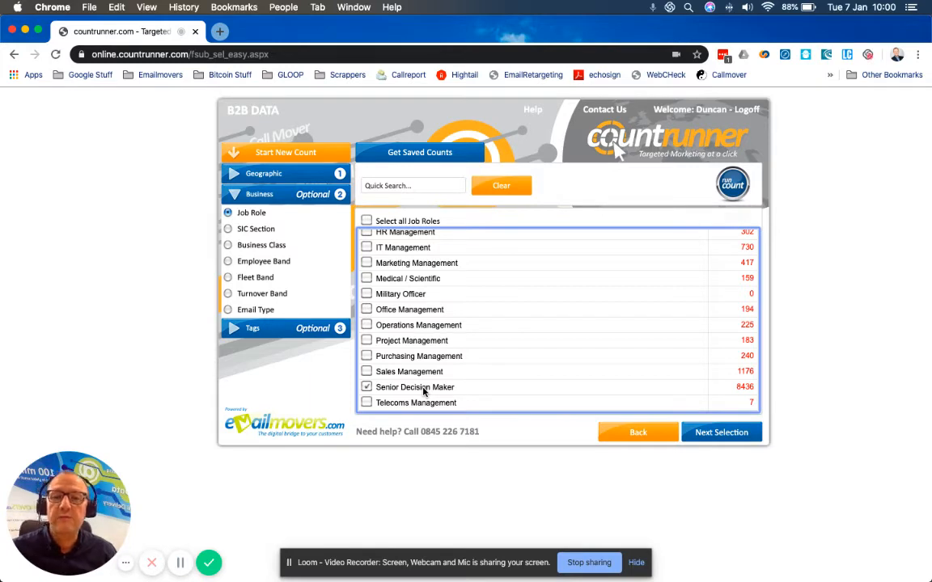
{"action": "scroll", "coordinate": [388, 300], "scroll_direction": "up", "scroll_amount": 2}
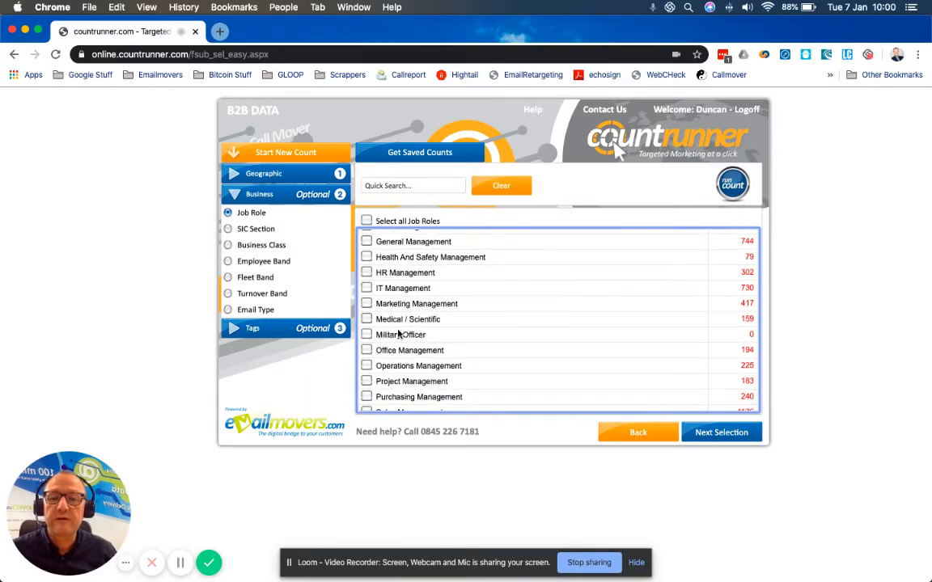
{"action": "left_click", "coordinate": [368, 304]}
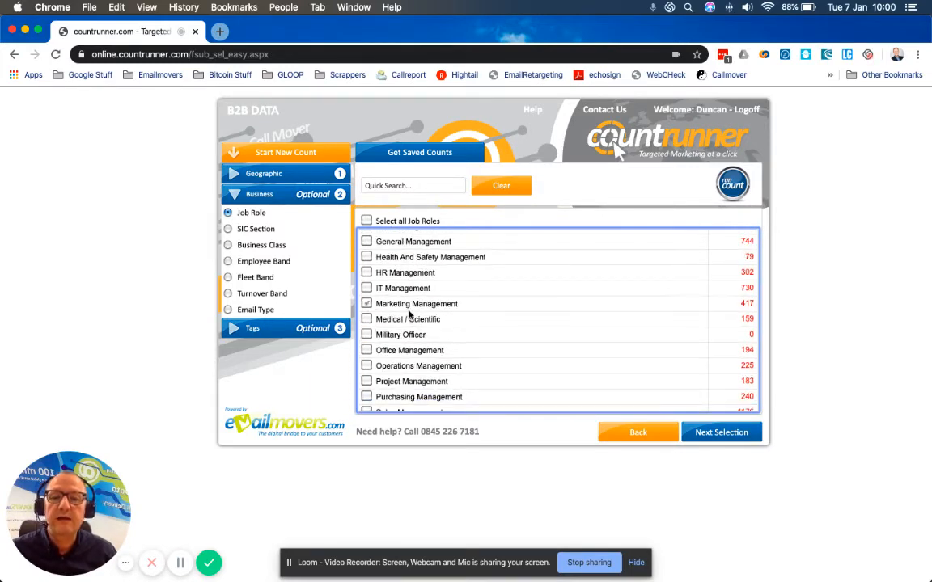
{"action": "scroll", "coordinate": [397, 275], "scroll_direction": "up", "scroll_amount": 2}
{"action": "scroll", "coordinate": [410, 316], "scroll_direction": "down", "scroll_amount": 3}
{"action": "scroll", "coordinate": [474, 358], "scroll_direction": "down", "scroll_amount": 2}
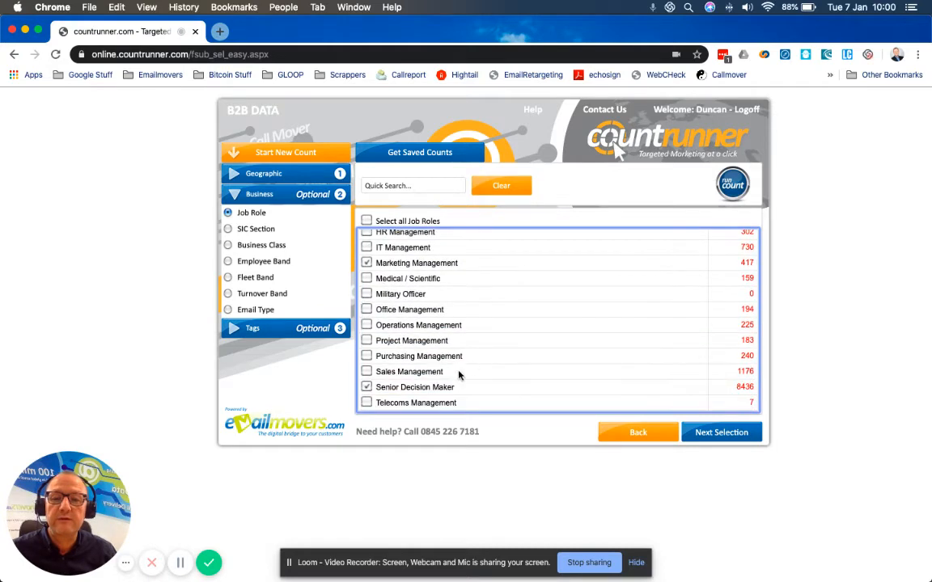
{"action": "left_click", "coordinate": [367, 372]}
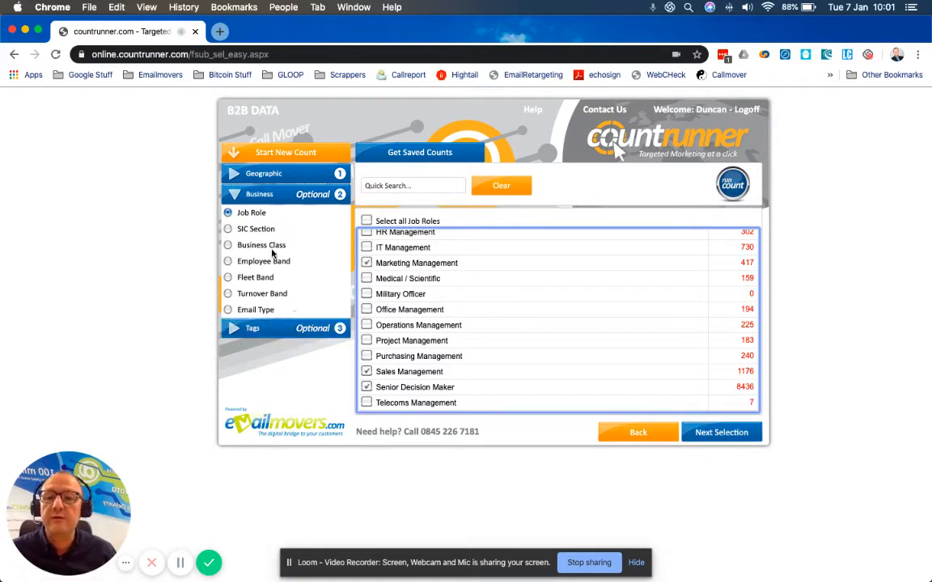
Step: Restrict the SIC sections to 73110 - Advertising agencies, within Advertising and market research under Professional, Scientific and Technical Activities
{"action": "left_click", "coordinate": [228, 232]}
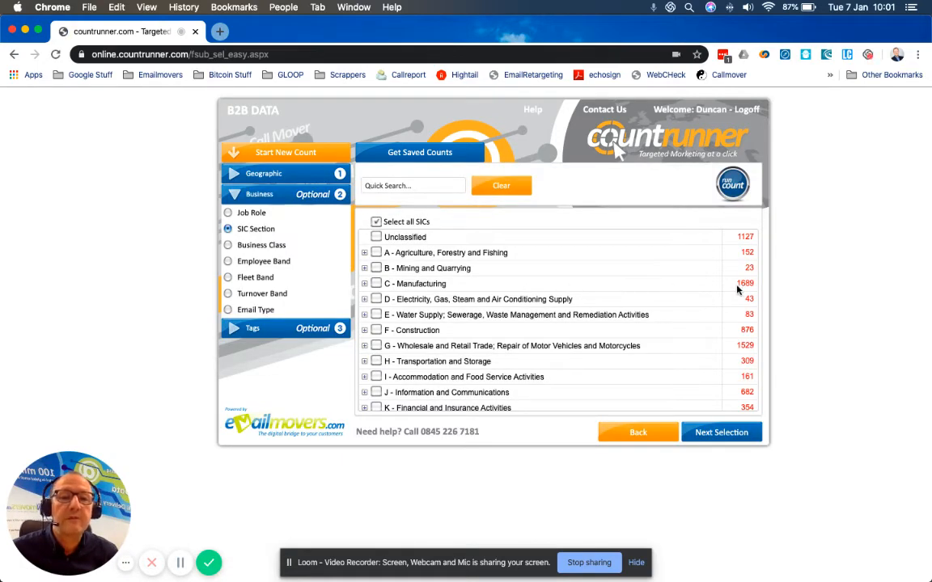
{"action": "scroll", "coordinate": [621, 291], "scroll_direction": "down", "scroll_amount": 2}
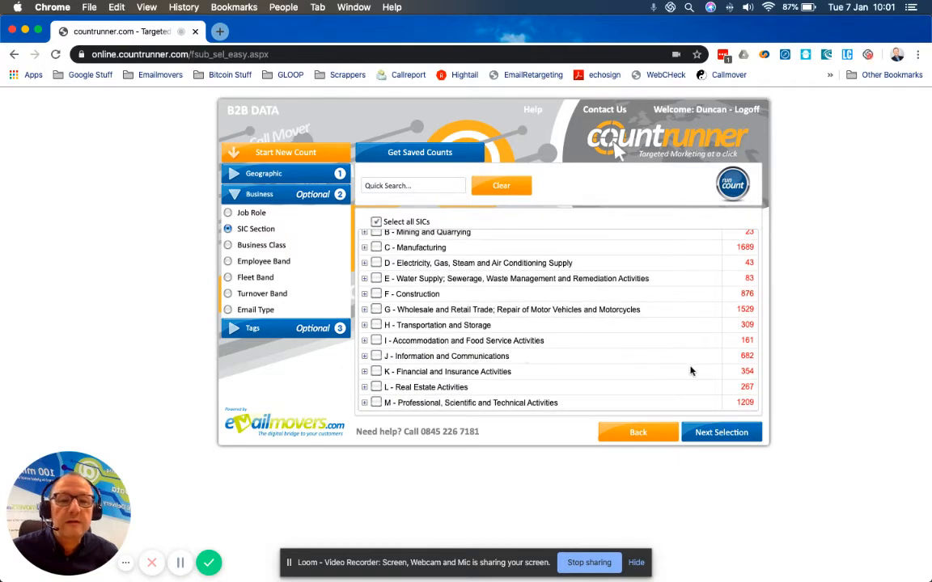
{"action": "scroll", "coordinate": [635, 372], "scroll_direction": "down", "scroll_amount": 2}
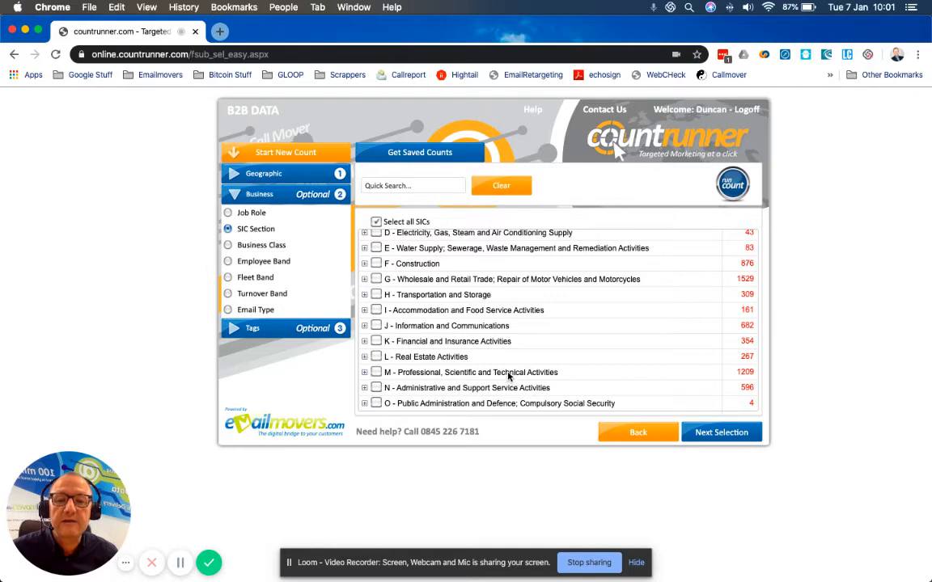
{"action": "scroll", "coordinate": [498, 368], "scroll_direction": "down", "scroll_amount": 2}
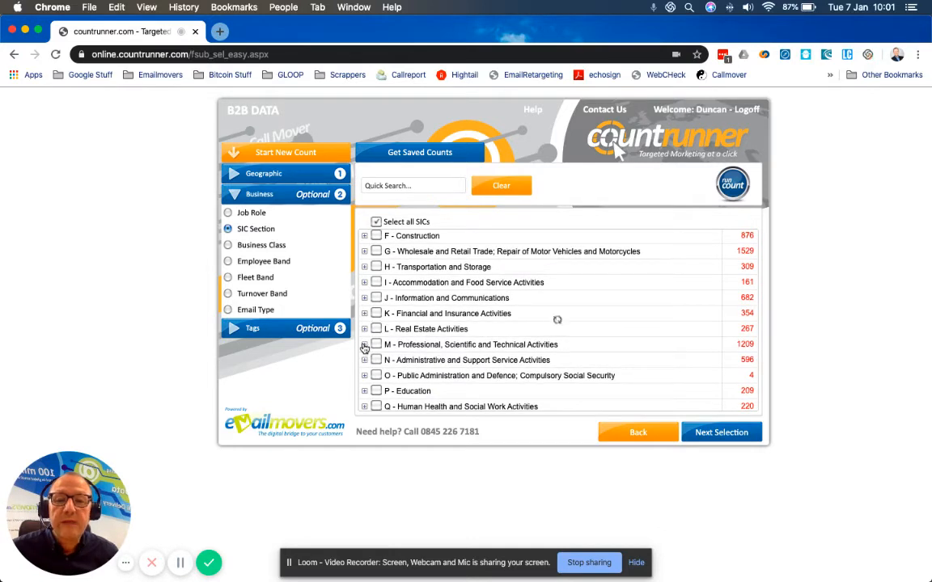
{"action": "left_click", "coordinate": [397, 345]}
{"action": "scroll", "coordinate": [538, 340], "scroll_direction": "down", "scroll_amount": 5}
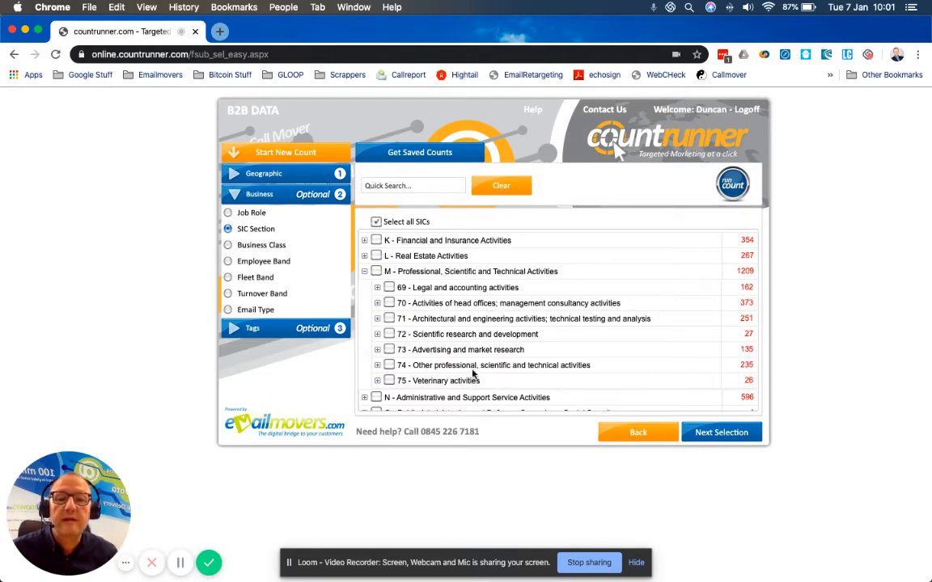
{"action": "left_click", "coordinate": [376, 349]}
{"action": "scroll", "coordinate": [566, 340], "scroll_direction": "down", "scroll_amount": 2}
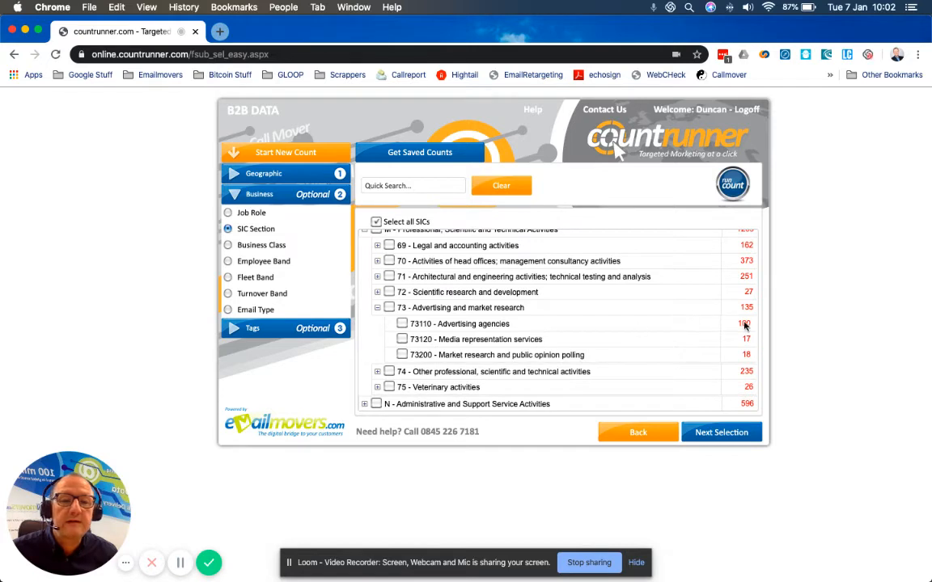
{"action": "left_click", "coordinate": [402, 324]}
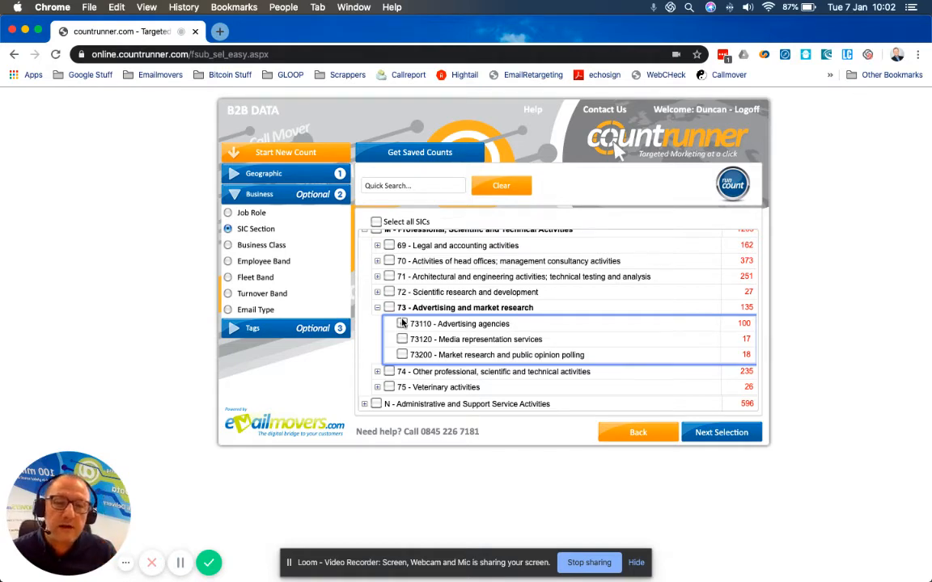
{"action": "left_click", "coordinate": [403, 323]}
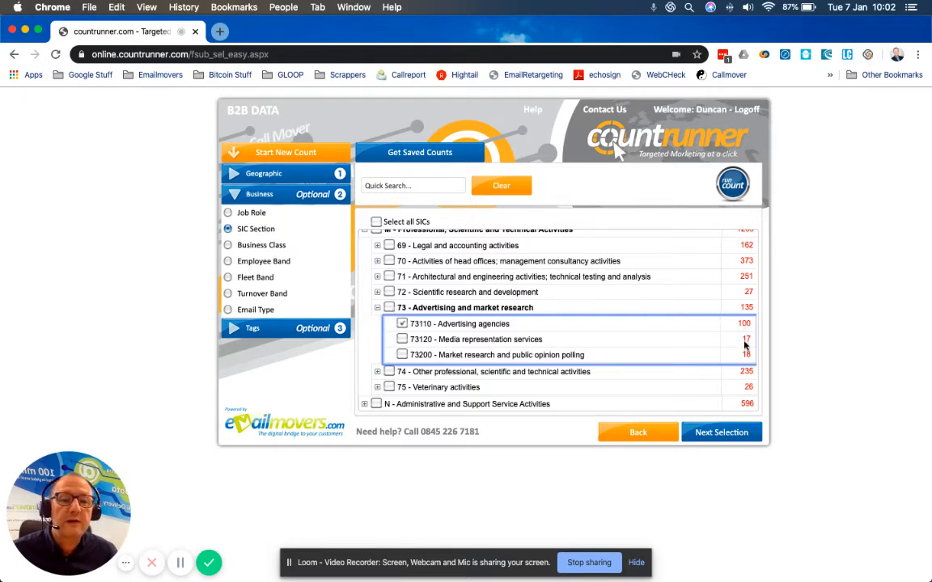
Step: Move on from the SIC selection and continue from the count summary to saving the count
{"action": "scroll", "coordinate": [612, 330], "scroll_direction": "up", "scroll_amount": 1}
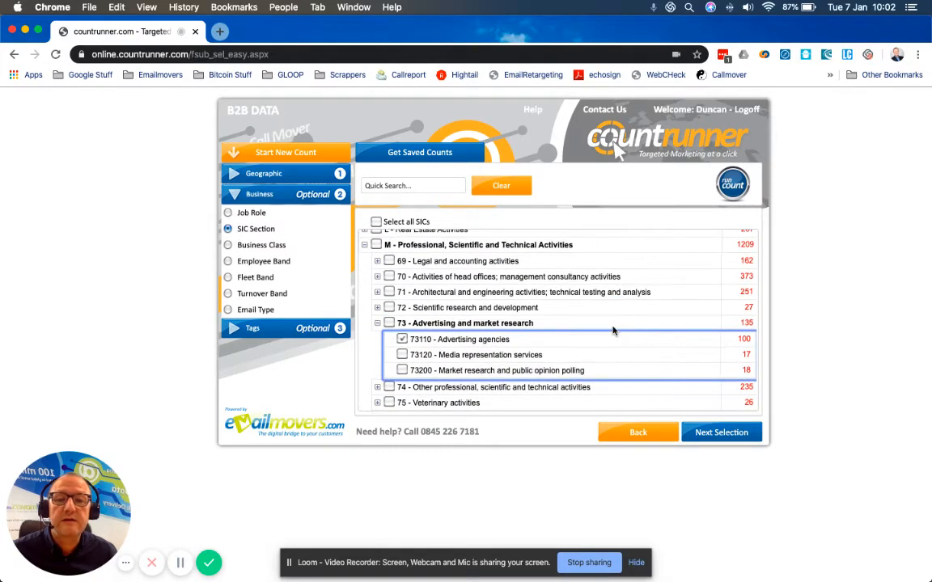
{"action": "scroll", "coordinate": [613, 330], "scroll_direction": "up", "scroll_amount": 1}
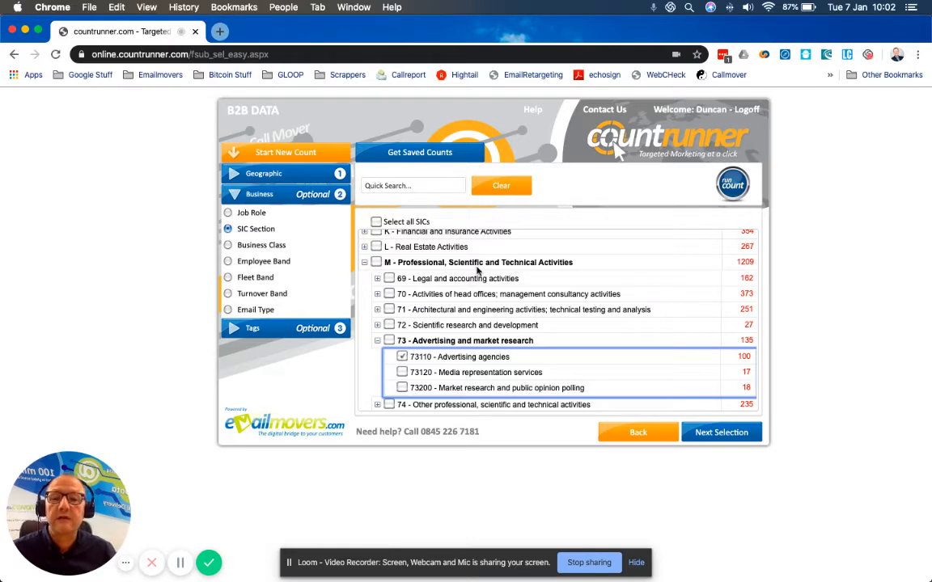
{"action": "scroll", "coordinate": [565, 296], "scroll_direction": "down", "scroll_amount": 2}
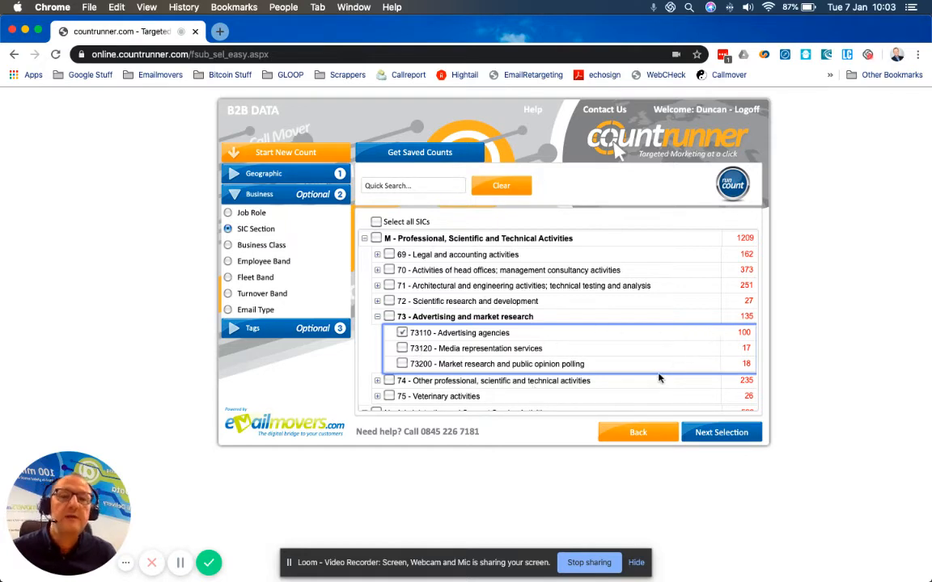
{"action": "left_click", "coordinate": [721, 438]}
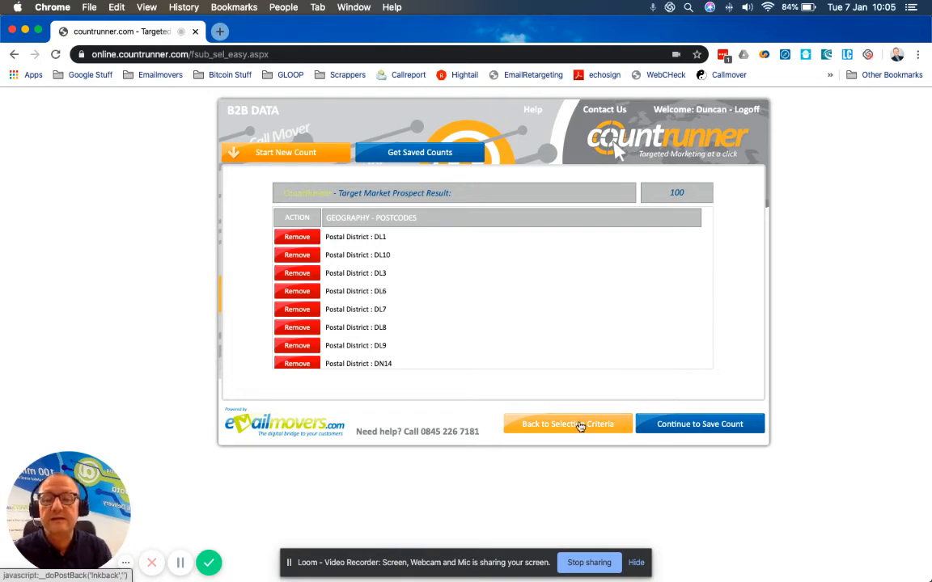
{"action": "left_click", "coordinate": [711, 429]}
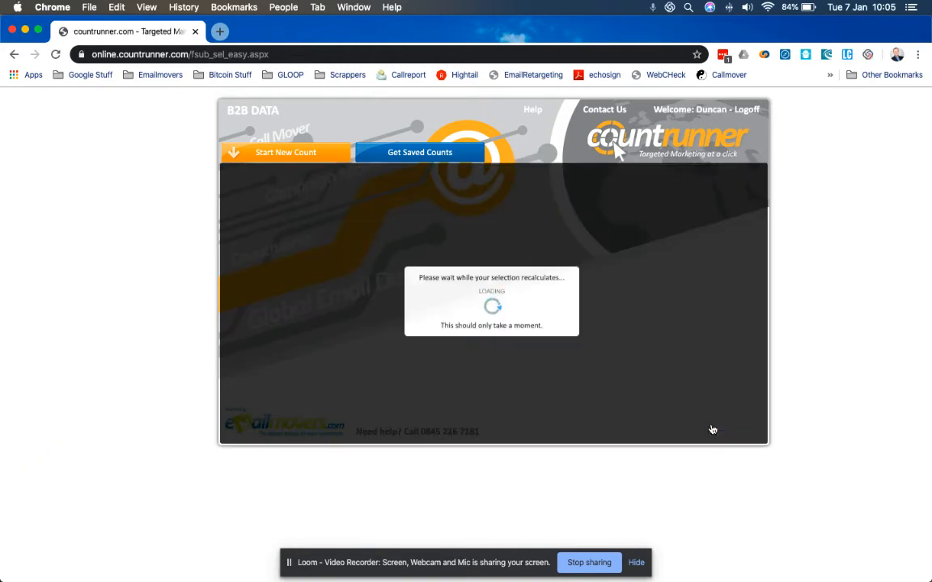
Step: Name the count "60 Miles of YO18"
{"action": "left_click", "coordinate": [493, 246]}
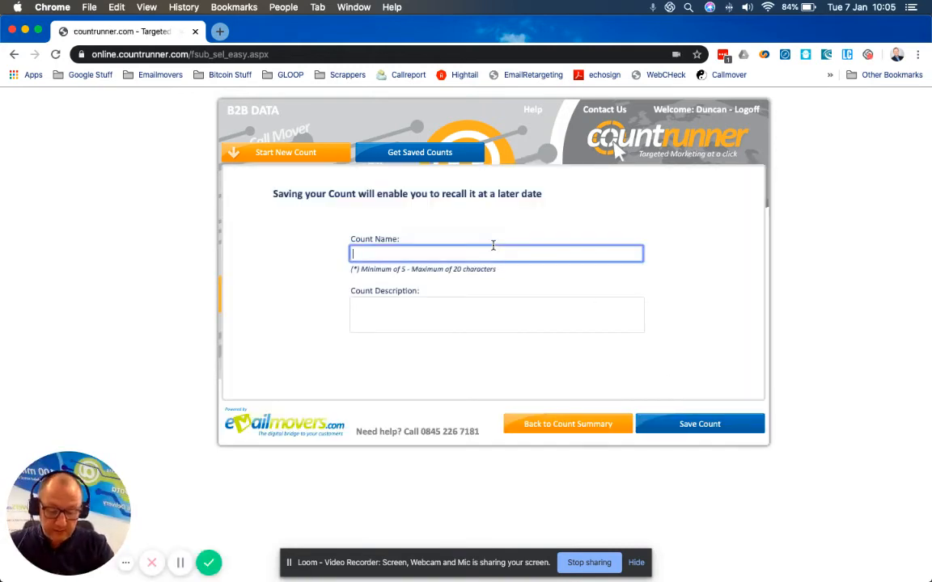
{"action": "type", "text": "60 M"}
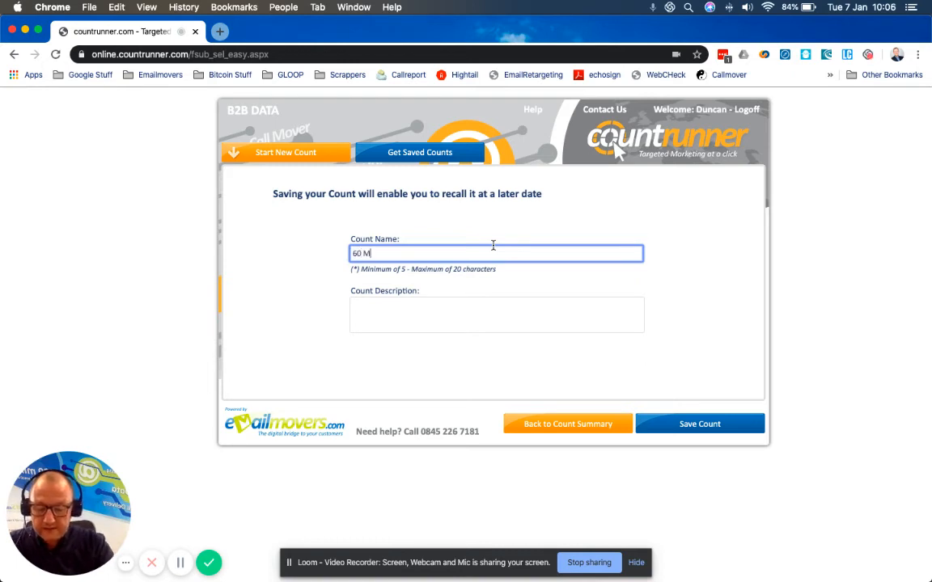
{"action": "type", "text": "iles of"}
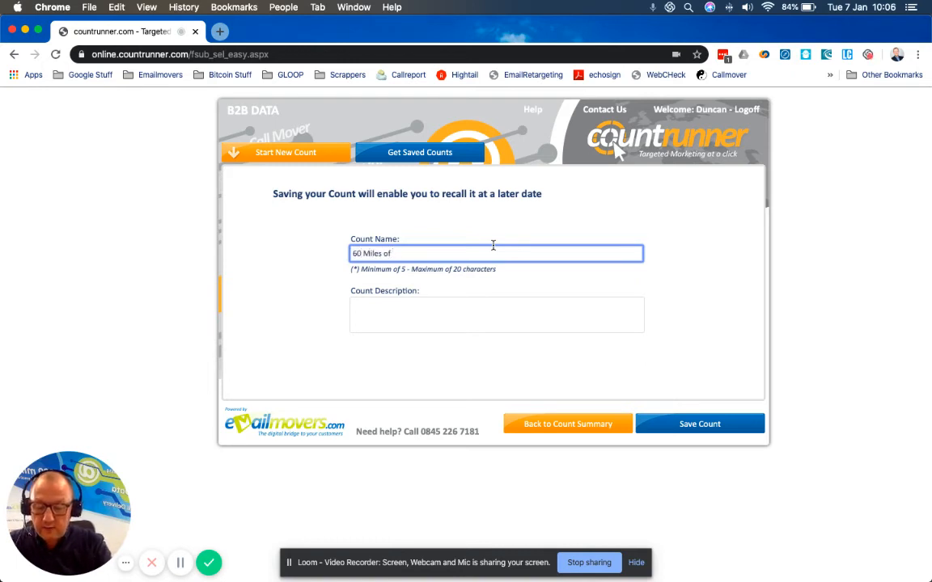
{"action": "type", "text": " &J18"}
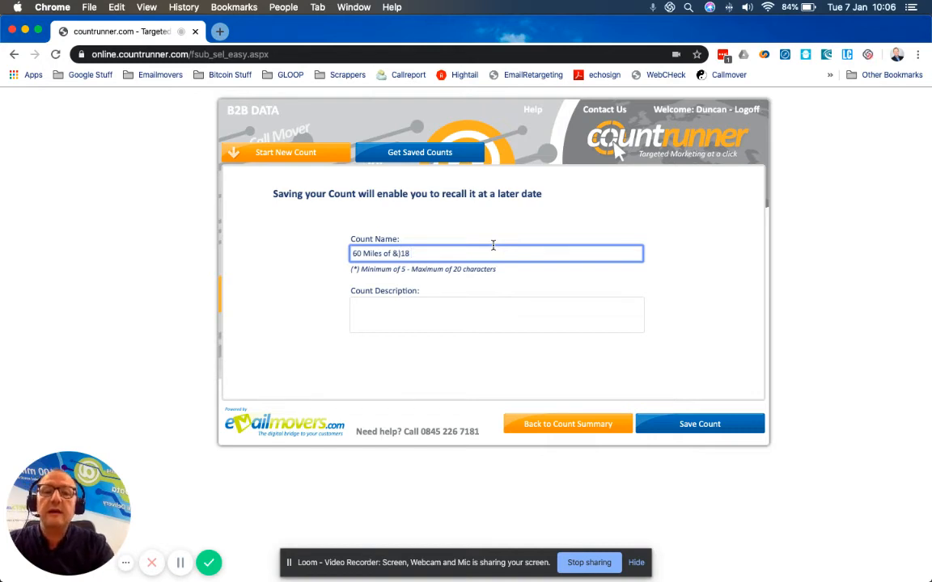
{"action": "key", "text": "BackSpace"}
{"action": "key", "text": "BackSpace"}
{"action": "key", "text": "BackSpace"}
{"action": "key", "text": "BackSpace"}
{"action": "type", "text": "YO"}
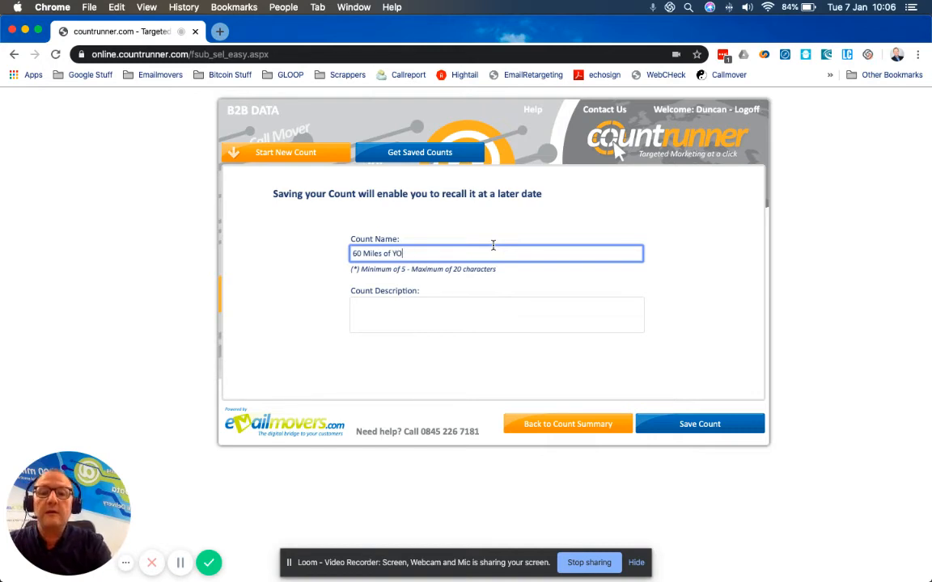
{"action": "type", "text": "18"}
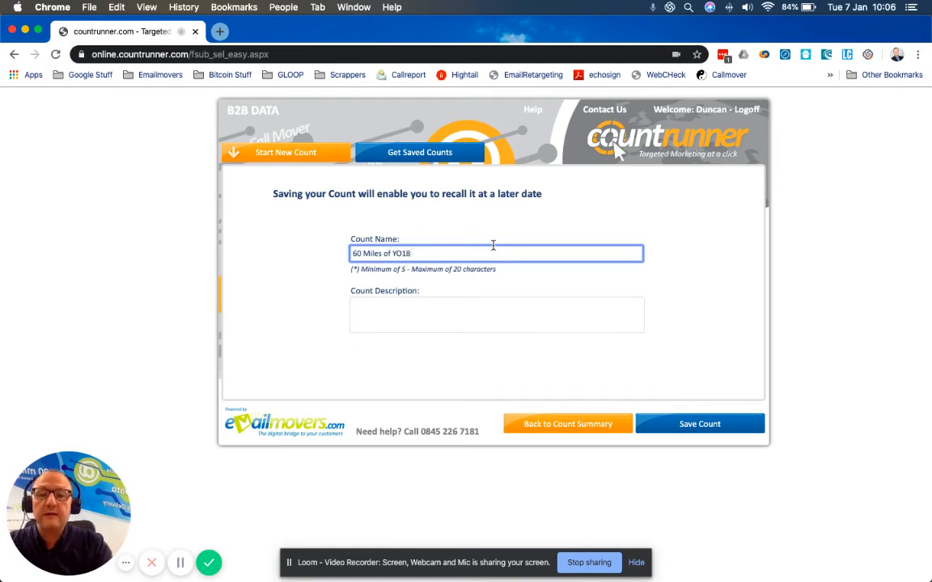
Step: Enter the count description "Senior Decision Makers within Agencies 60 miles from YO18 for our Agency Campaign"
{"action": "key", "text": "Tab"}
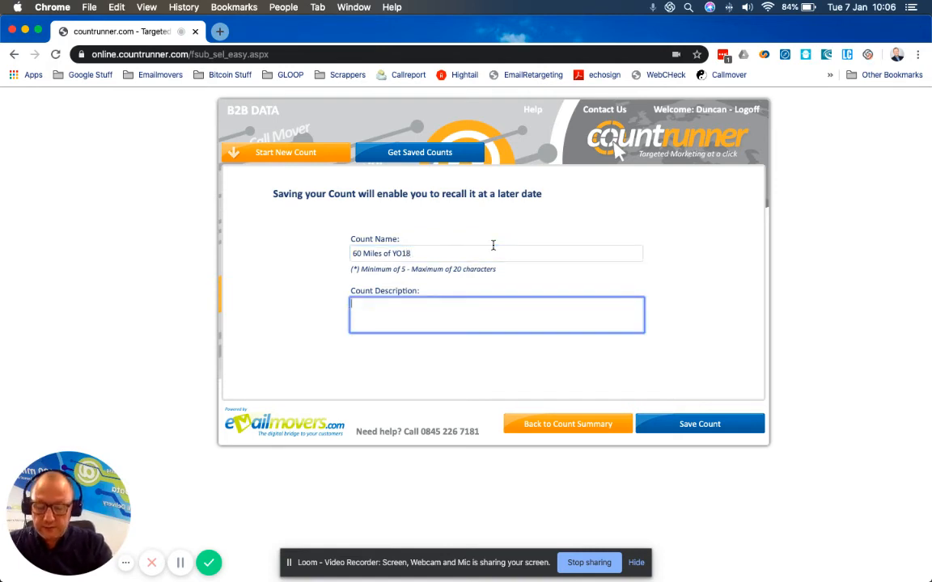
{"action": "type", "text": "Senior D"}
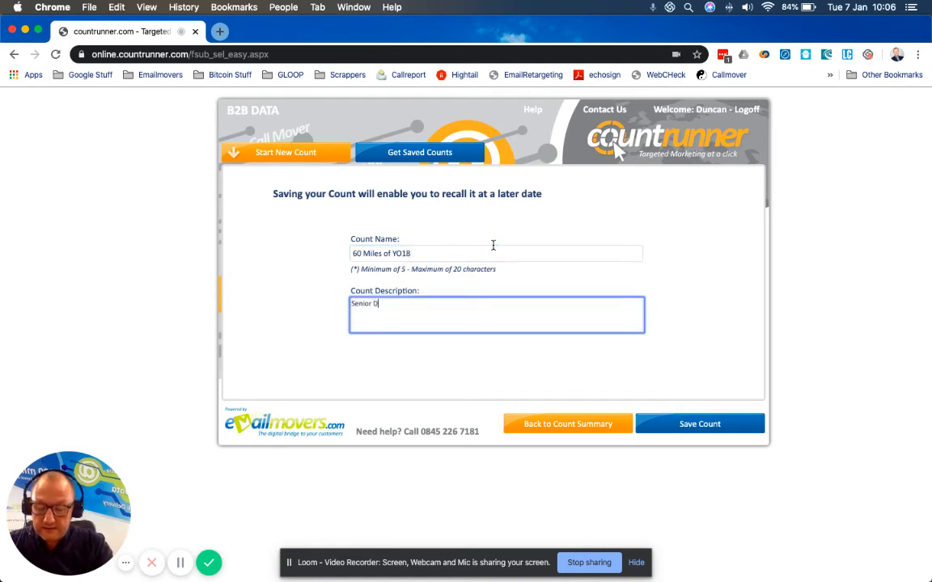
{"action": "type", "text": "ecision Makers w"}
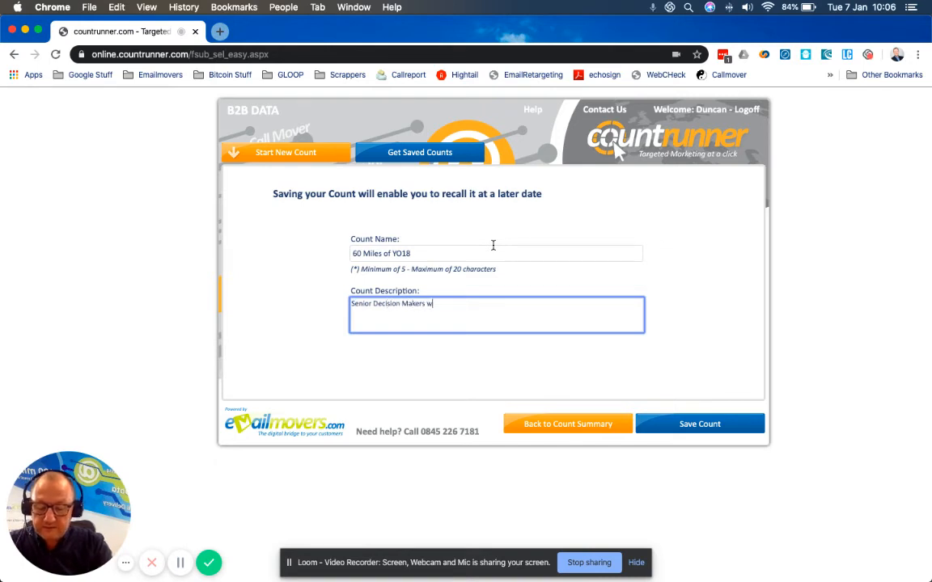
{"action": "type", "text": "ithin Agencies"}
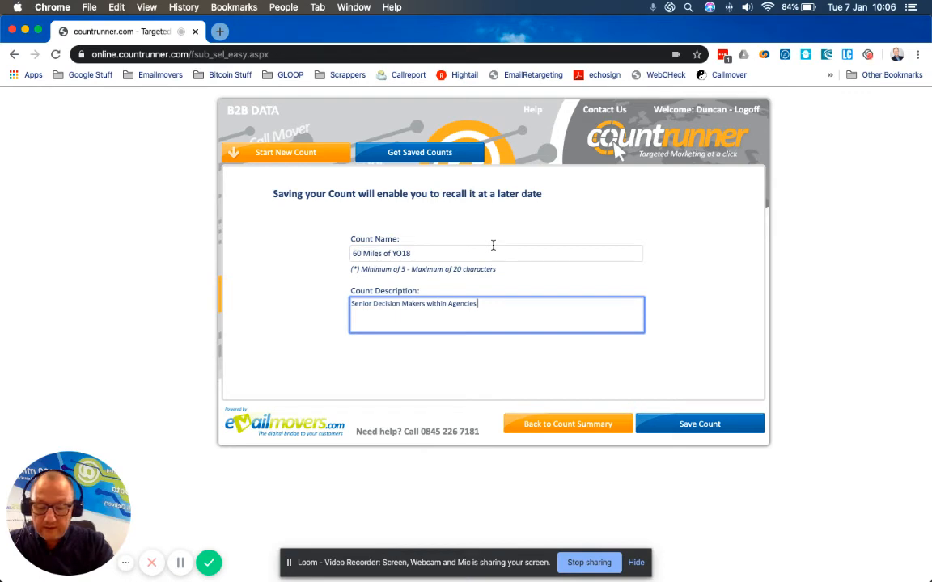
{"action": "type", "text": " 60 miles f"}
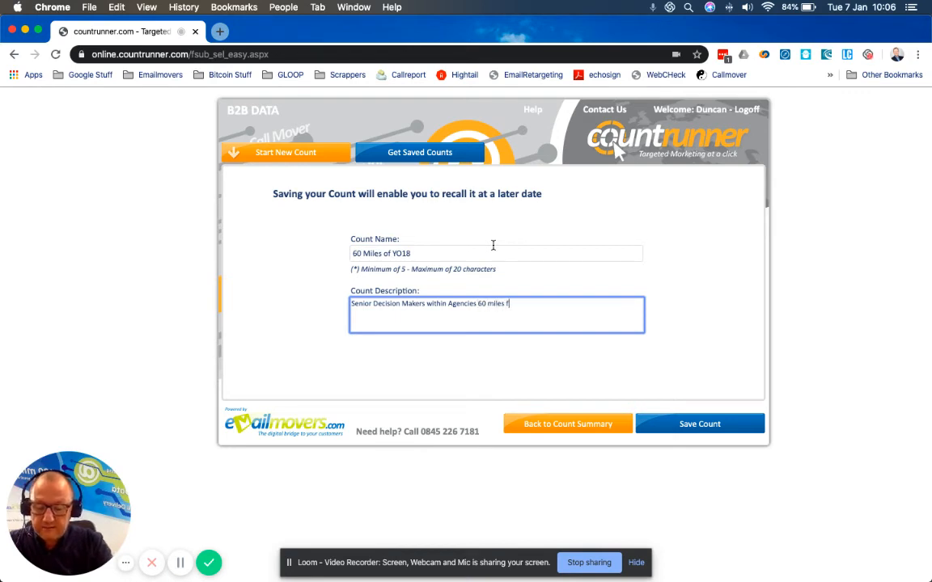
{"action": "type", "text": "rom y"}
{"action": "key", "text": "BackSpace"}
{"action": "type", "text": "Y"}
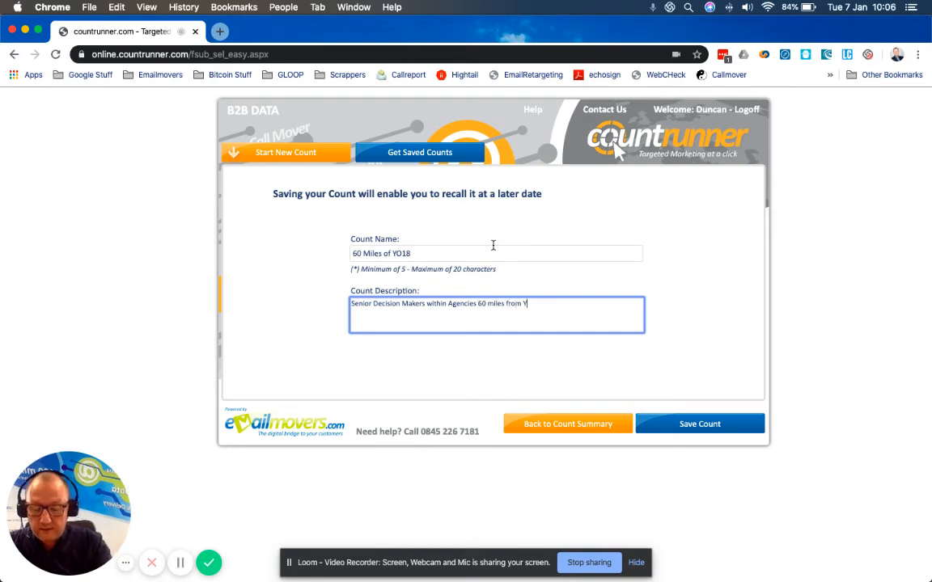
{"action": "type", "text": "O18 do"}
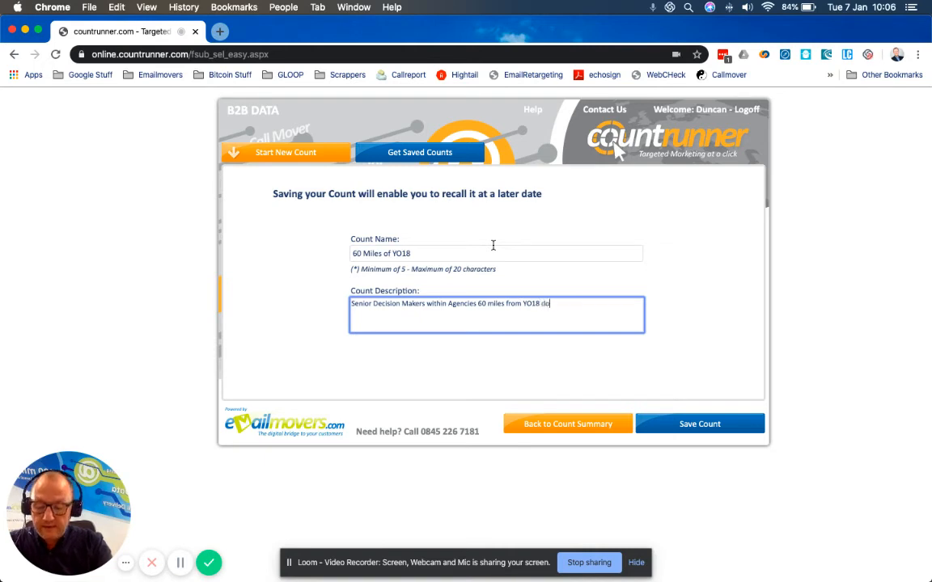
{"action": "type", "text": "r a ca"}
{"action": "key", "text": "BackSpace"}
{"action": "key", "text": "BackSpace"}
{"action": "key", "text": "BackSpace"}
{"action": "key", "text": "BackSpace"}
{"action": "key", "text": "BackSpace"}
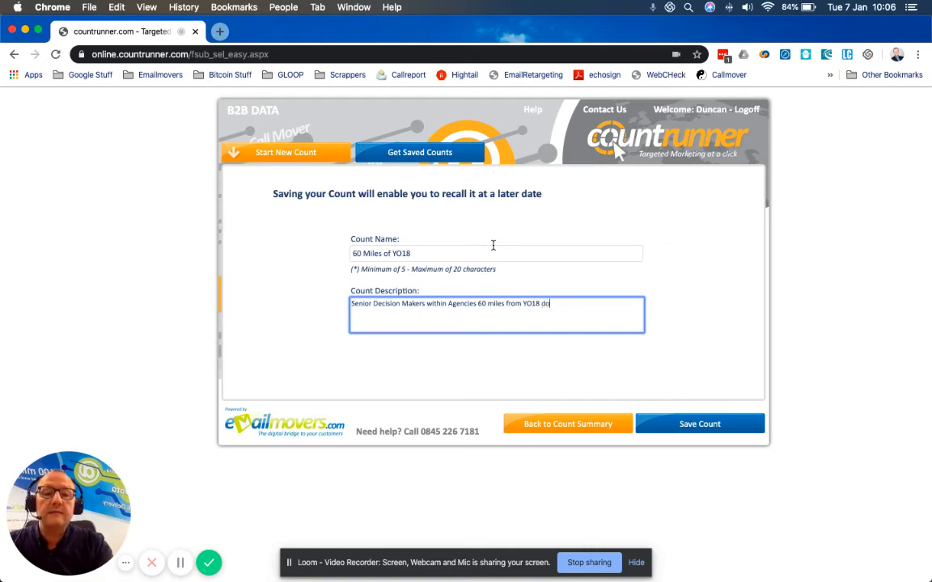
{"action": "type", "text": "for "}
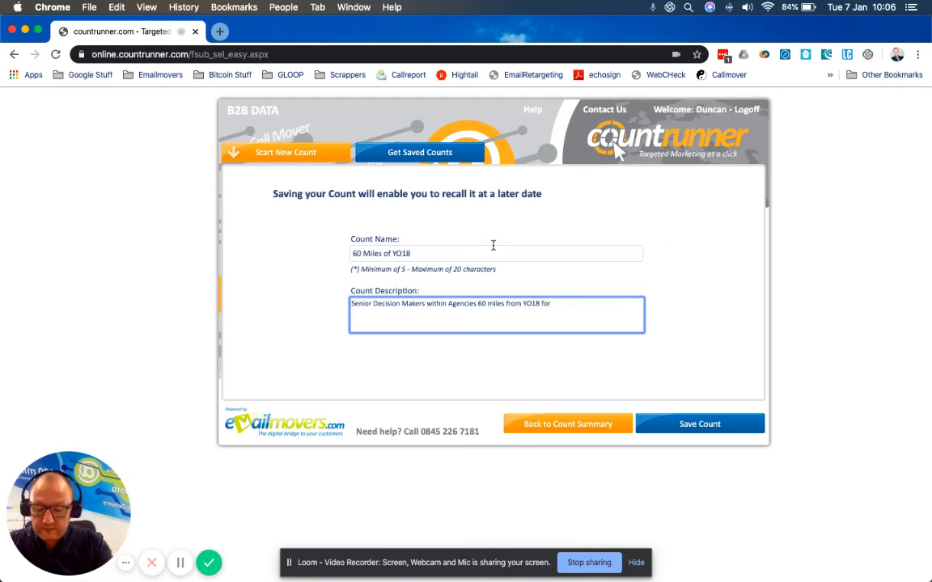
{"action": "type", "text": "our Ag"}
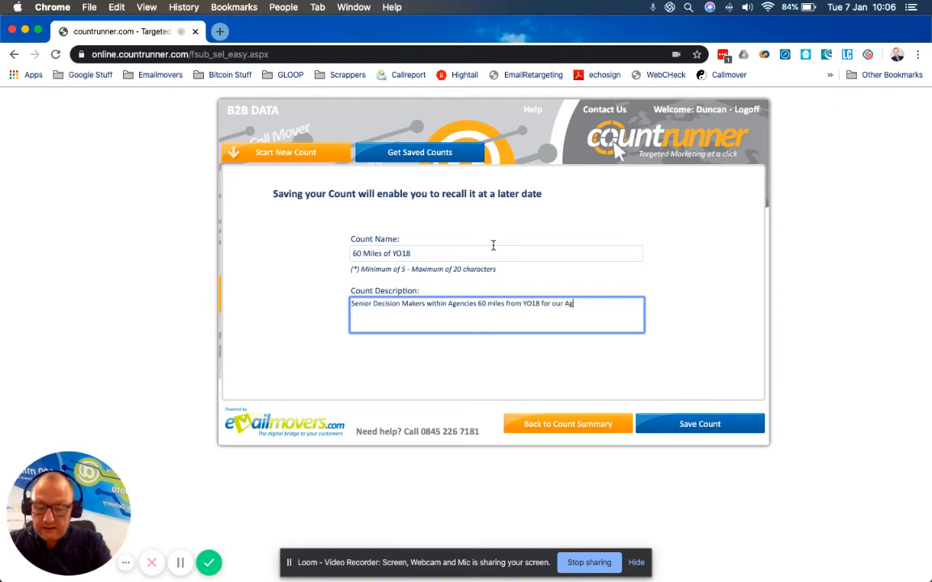
{"action": "type", "text": "ency Campaign"}
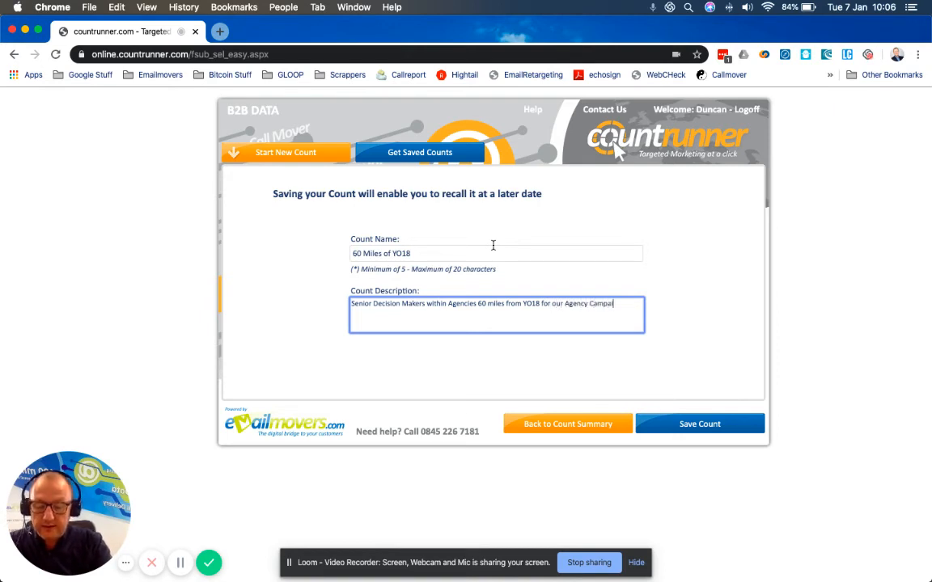
Step: Insert "Intro" before "Campaign" in the count description and save the count
{"action": "key", "text": "Left"}
{"action": "key", "text": "Left"}
{"action": "key", "text": "Left"}
{"action": "key", "text": "Left"}
{"action": "key", "text": "Left"}
{"action": "key", "text": "Left"}
{"action": "key", "text": "Left"}
{"action": "key", "text": "Left"}
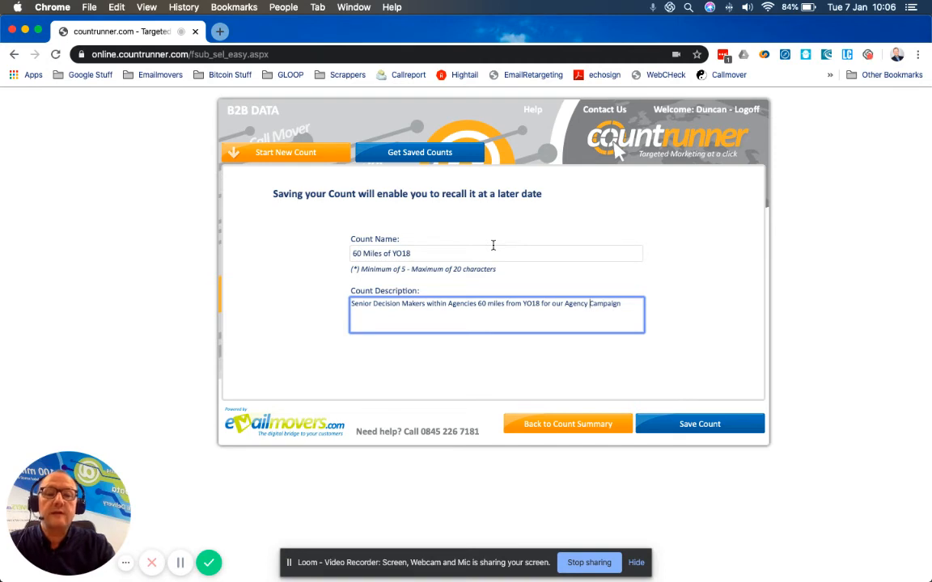
{"action": "type", "text": "intro "}
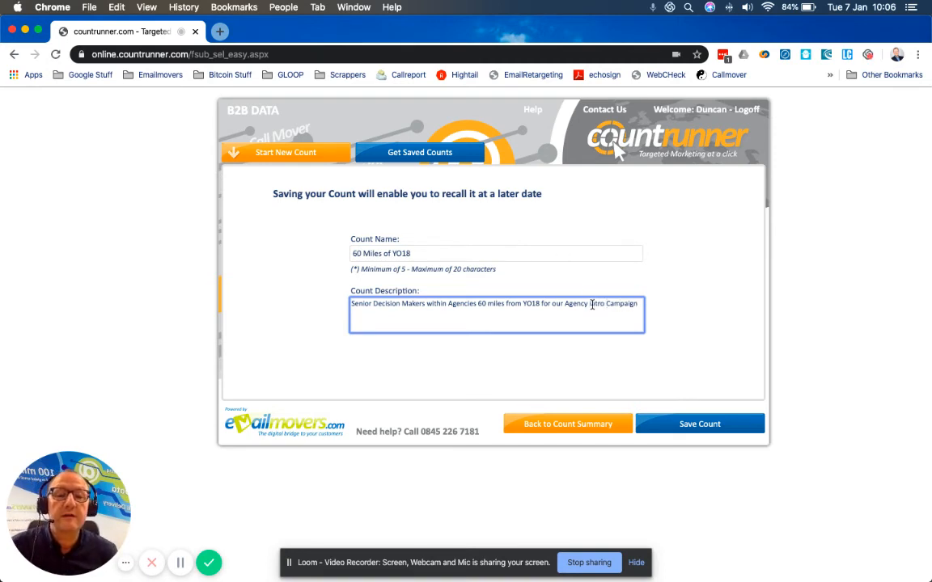
{"action": "type", "text": "I"}
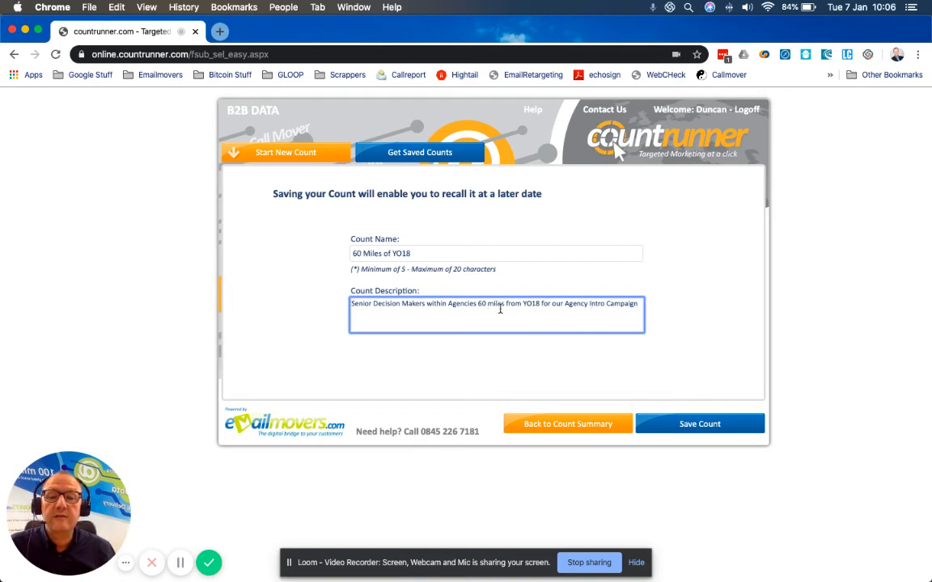
{"action": "left_click", "coordinate": [699, 423]}
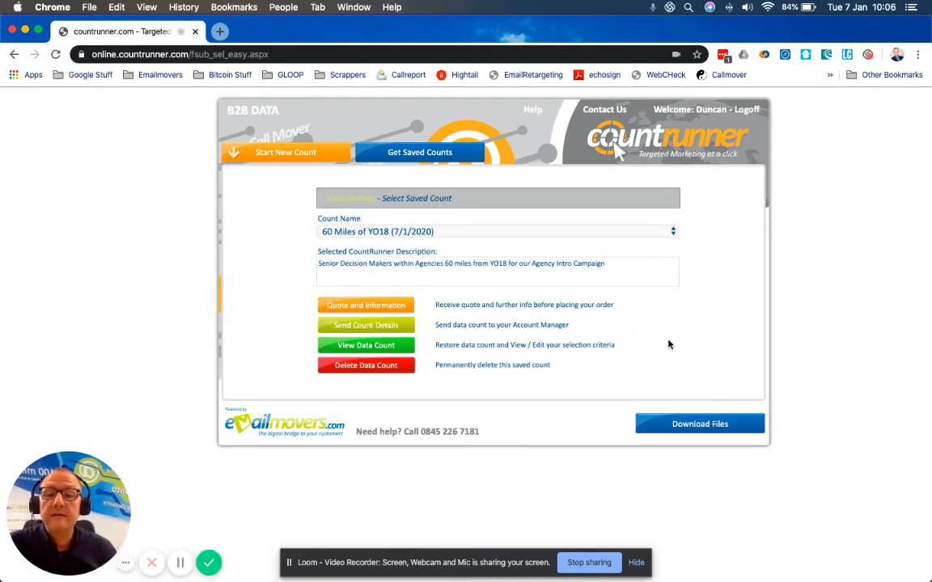
Step: Check the file download list, close it, and reselect the saved count "60 Miles of YO18"
{"action": "left_click", "coordinate": [700, 423]}
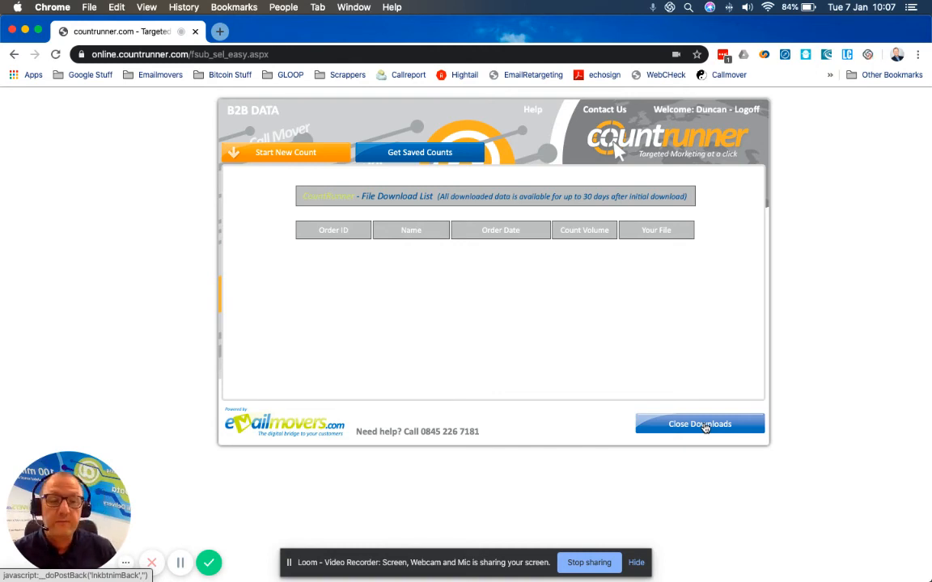
{"action": "left_click", "coordinate": [702, 426]}
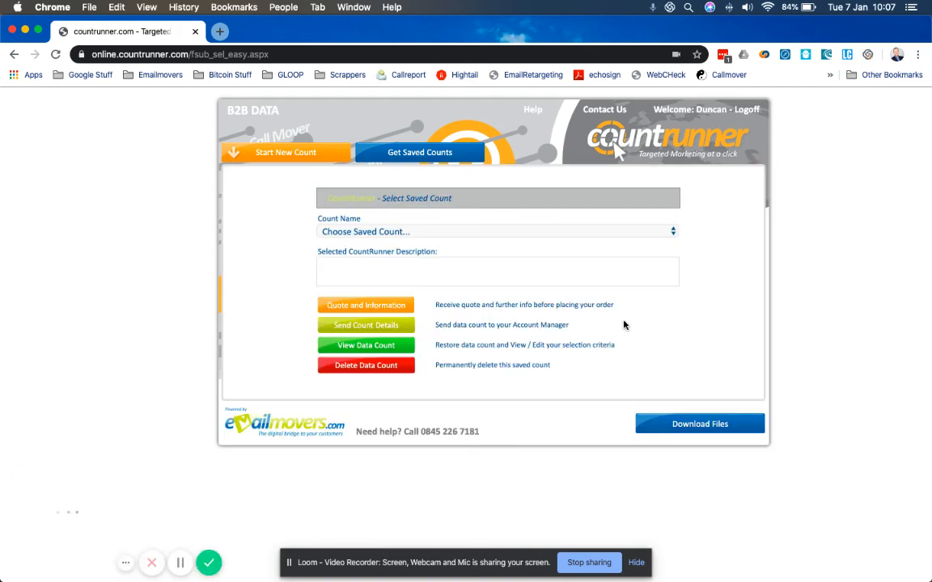
{"action": "left_click", "coordinate": [450, 233]}
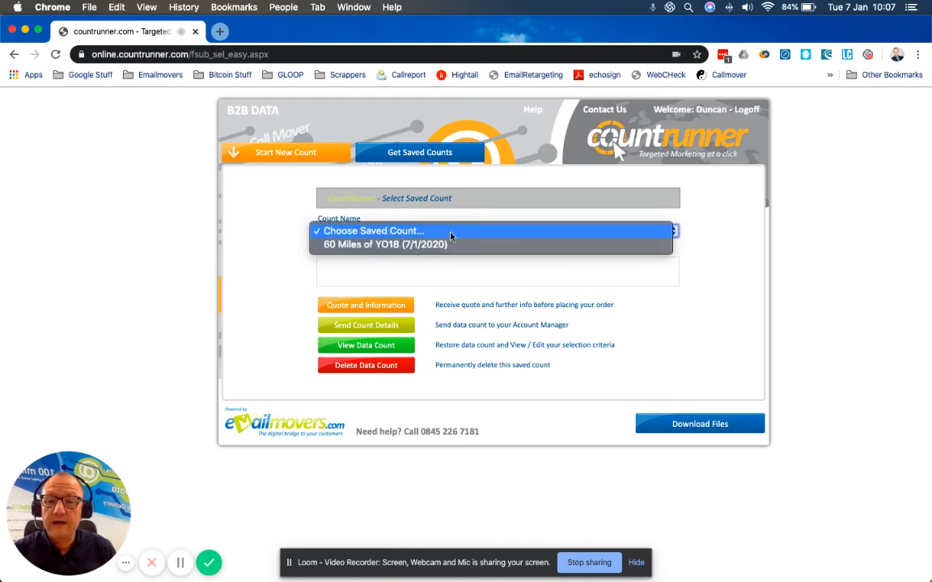
{"action": "left_click", "coordinate": [450, 251]}
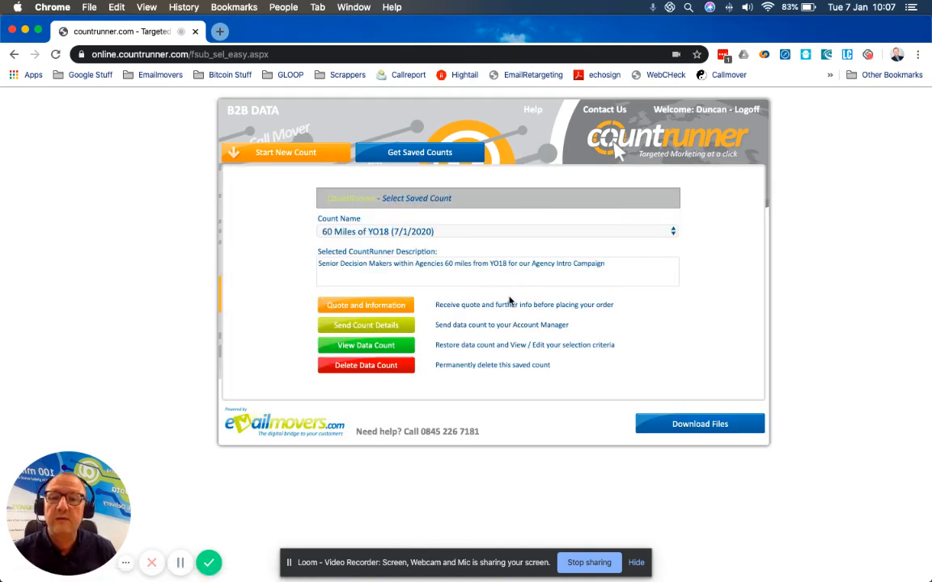
Step: Restore the saved count to view its selection criteria, and continue from its summary to the save form
{"action": "left_click", "coordinate": [392, 305]}
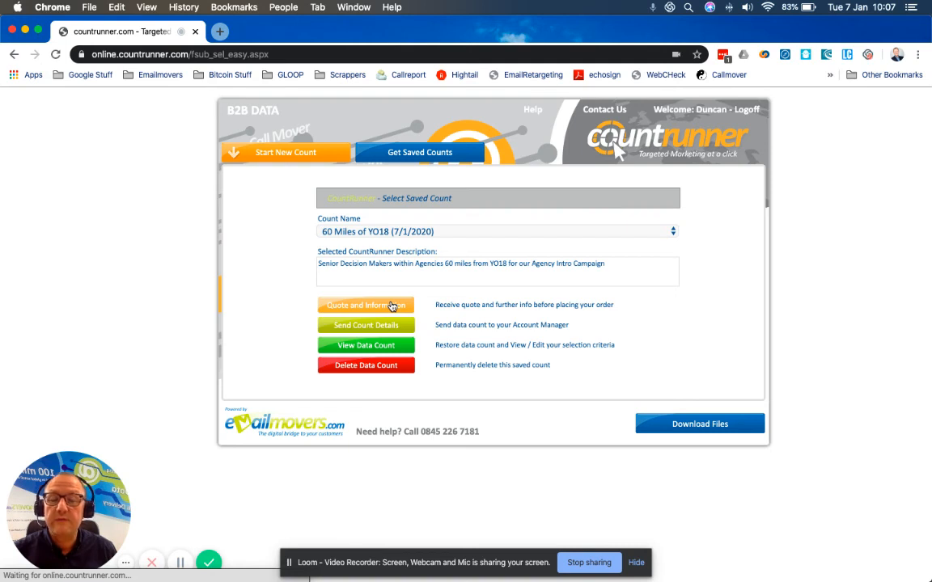
{"action": "left_click", "coordinate": [380, 353]}
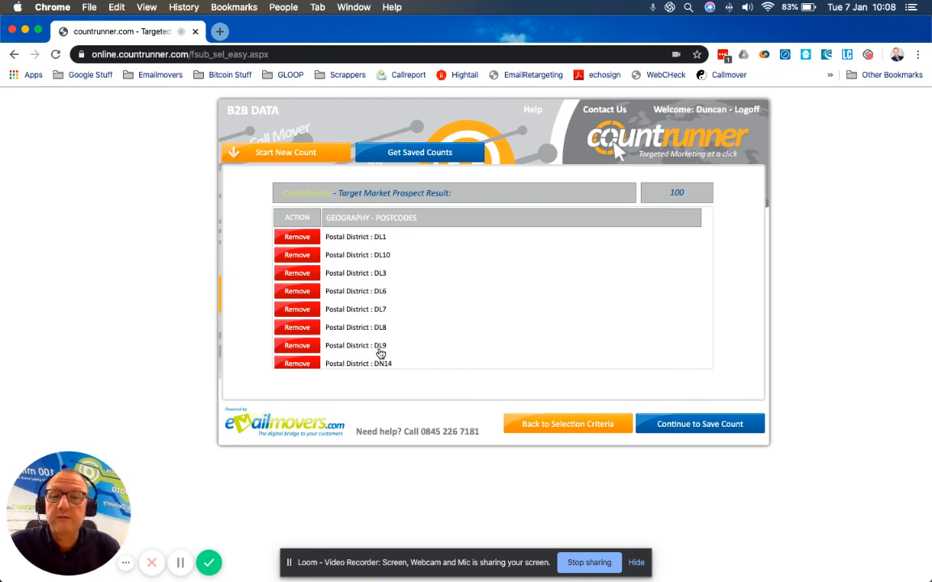
{"action": "left_click", "coordinate": [696, 424]}
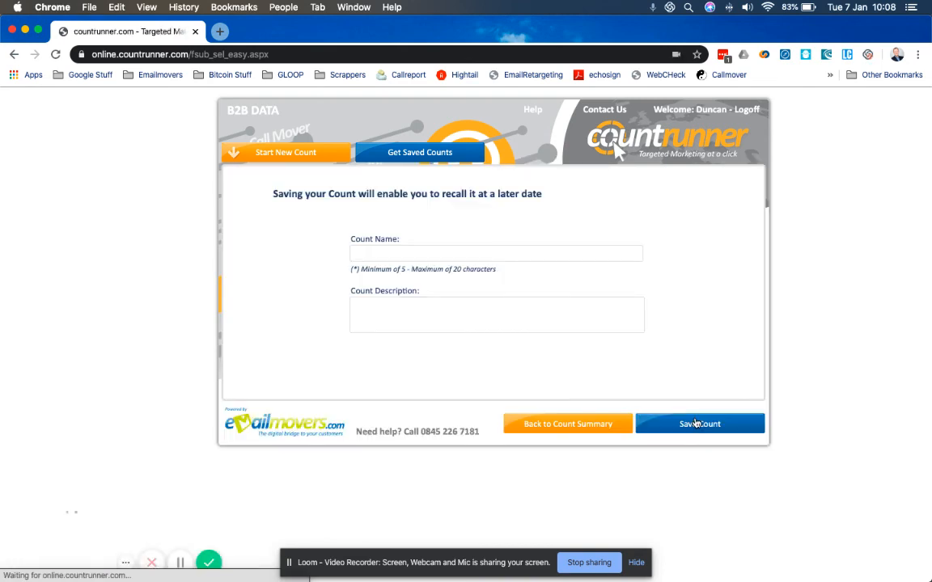